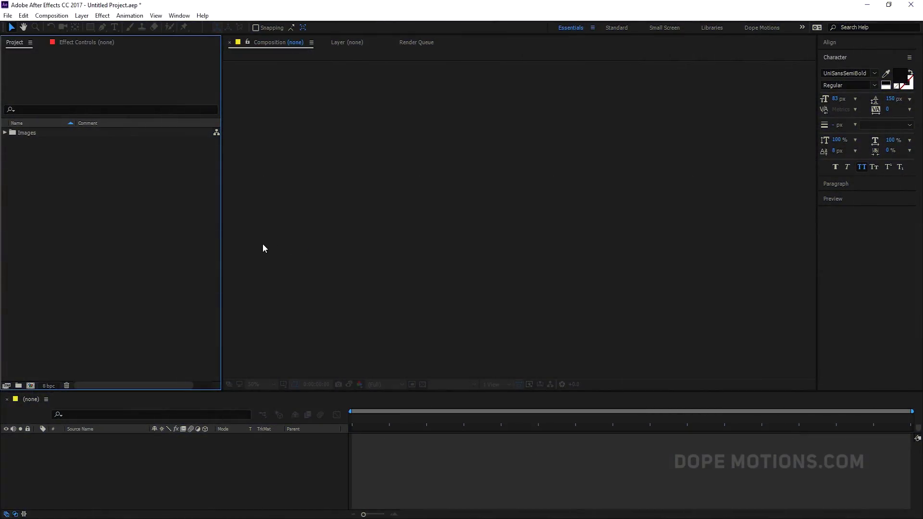
Create a composition named Main at 1920 x 1080 px, 30 frames per second and 10 seconds long
click(29, 386)
click(408, 102)
key(ctrl+a)
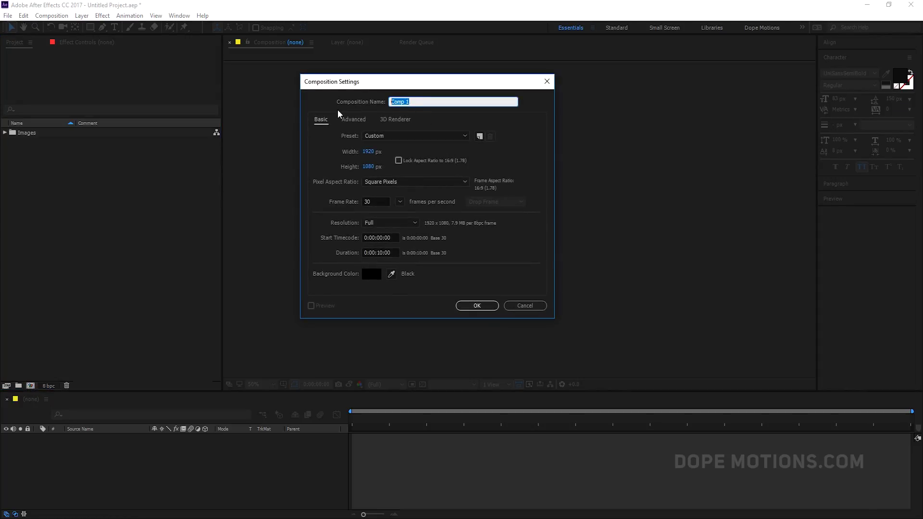
text(Main)
click(521, 147)
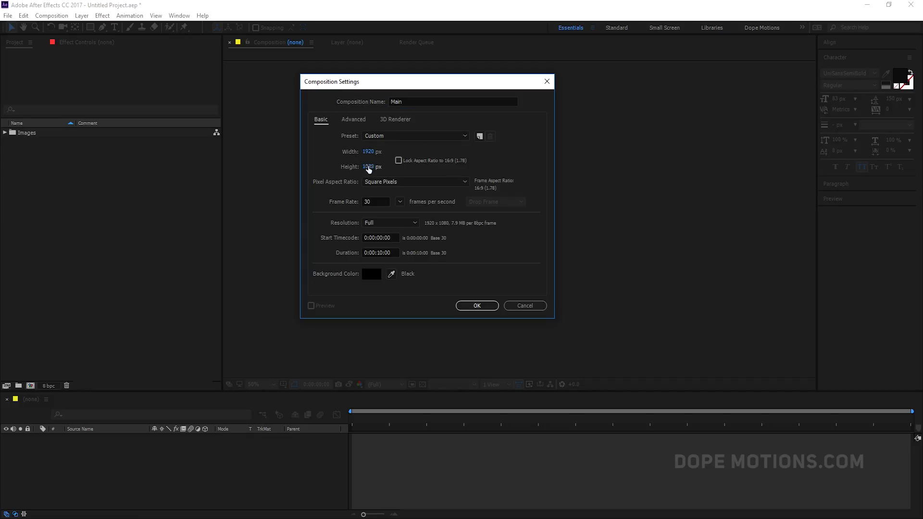
click(474, 306)
click(60, 299)
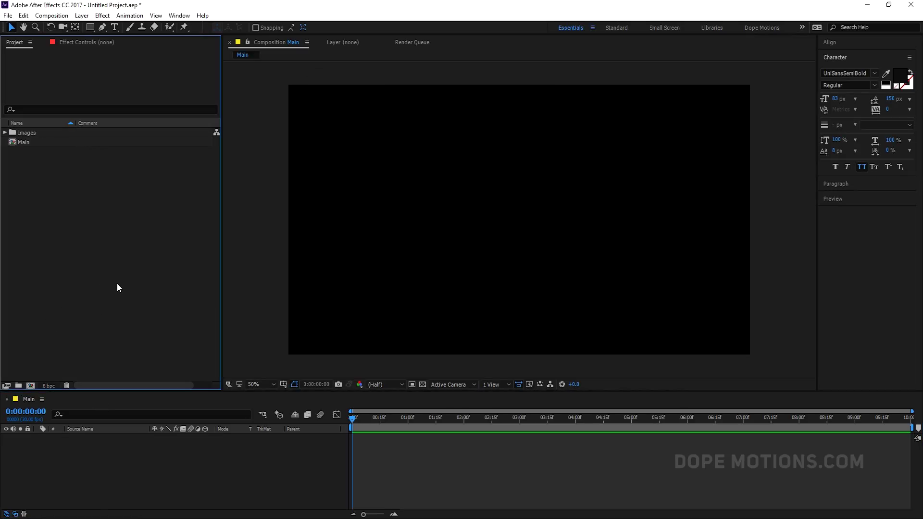
Add a text layer reading "YOU" and centre it horizontally and vertically in the composition
click(113, 27)
click(377, 176)
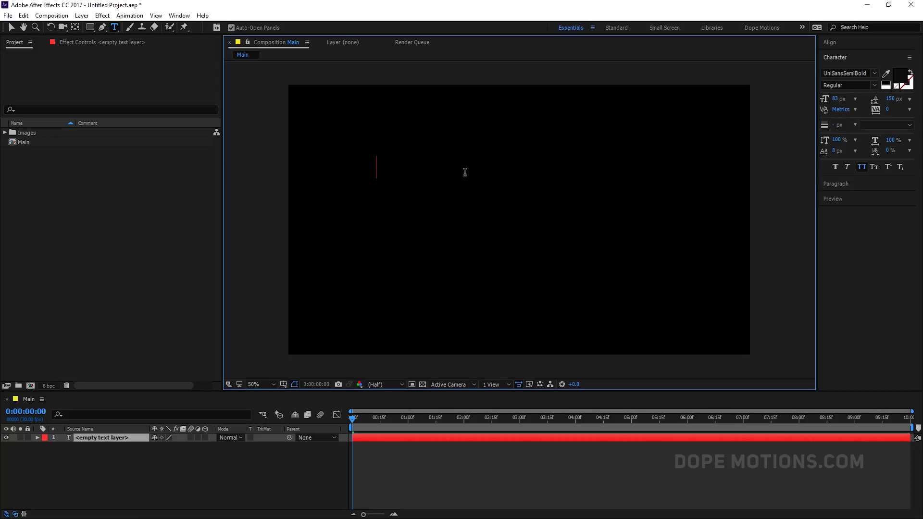
text(YOU)
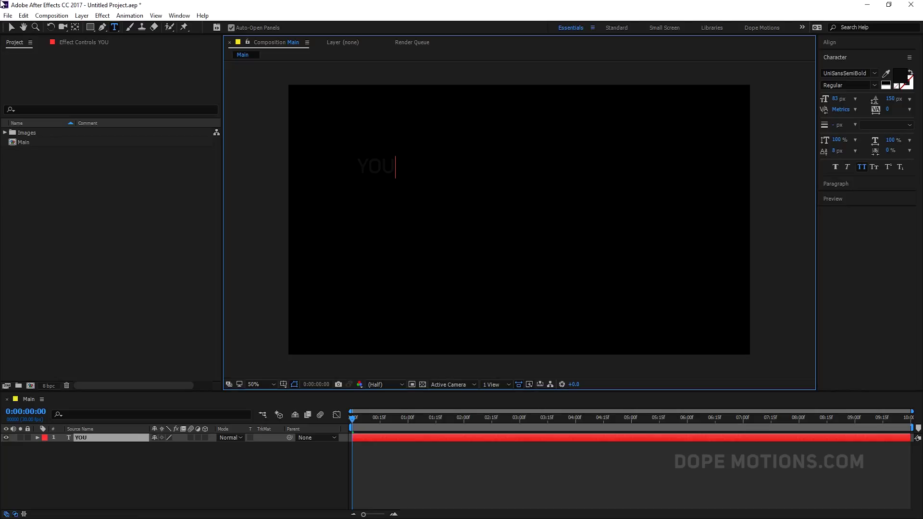
click(11, 27)
click(830, 46)
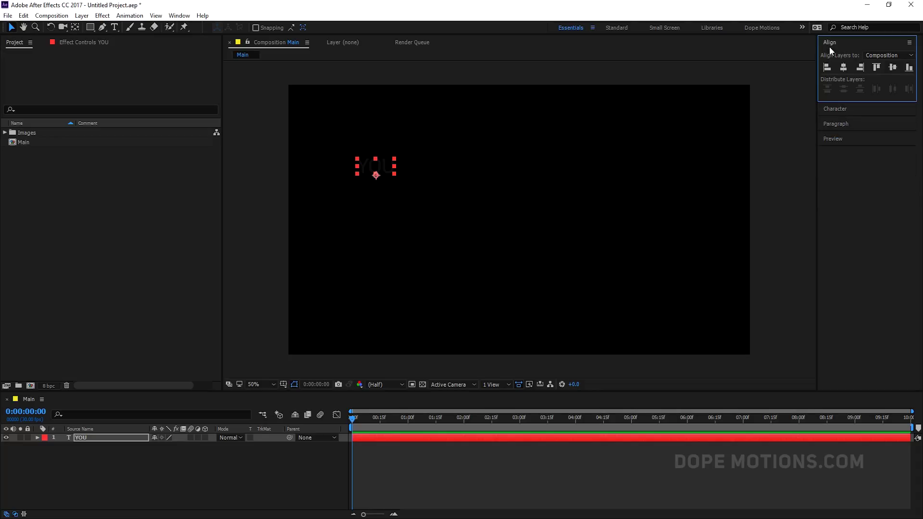
click(844, 69)
click(893, 68)
Set the YOU text's font size to 200 px and its fill colour to white (ffffff)
click(849, 109)
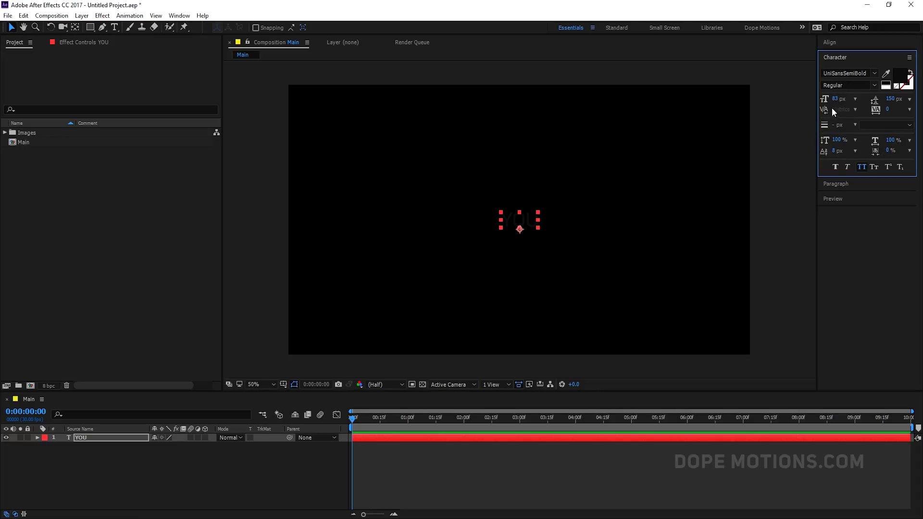
drag(836, 98, 891, 82)
click(837, 99)
text(200)
key(Return)
click(900, 77)
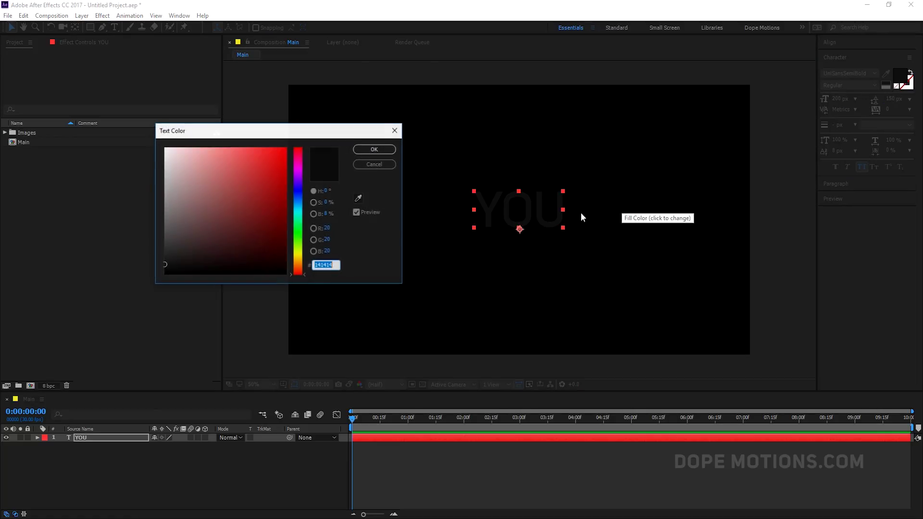
text(ffffff)
key(Tab)
click(375, 150)
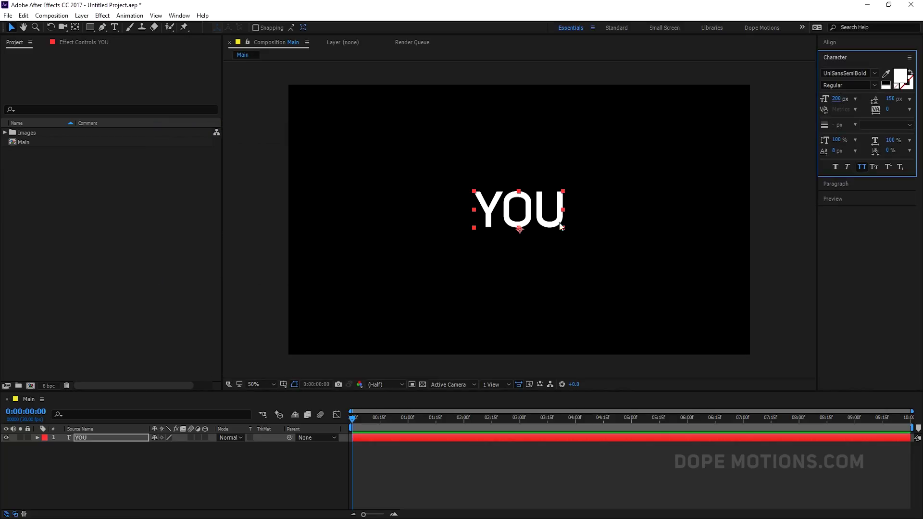
Move the YOU text into the upper part of the frame and recentre it horizontally
drag(522, 212, 516, 178)
click(841, 43)
click(843, 67)
Set the tracking of the YOU text to 50
click(835, 109)
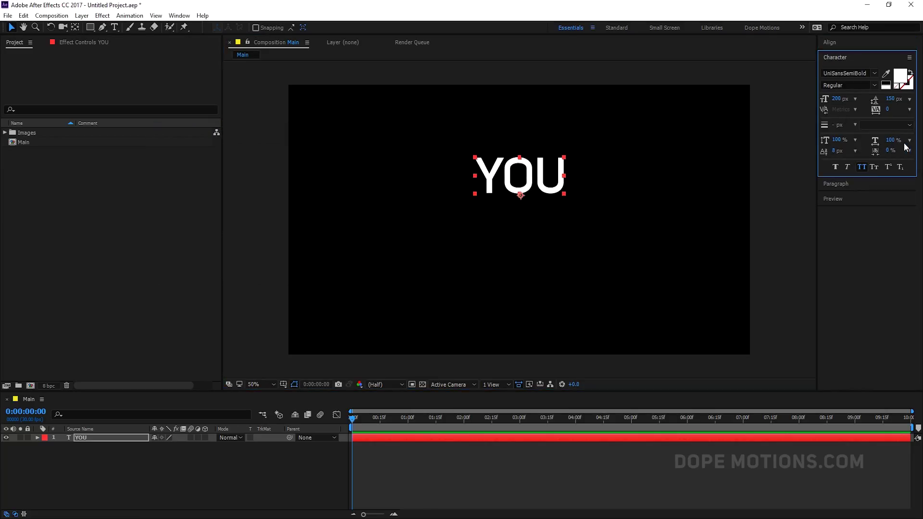
click(909, 110)
click(895, 232)
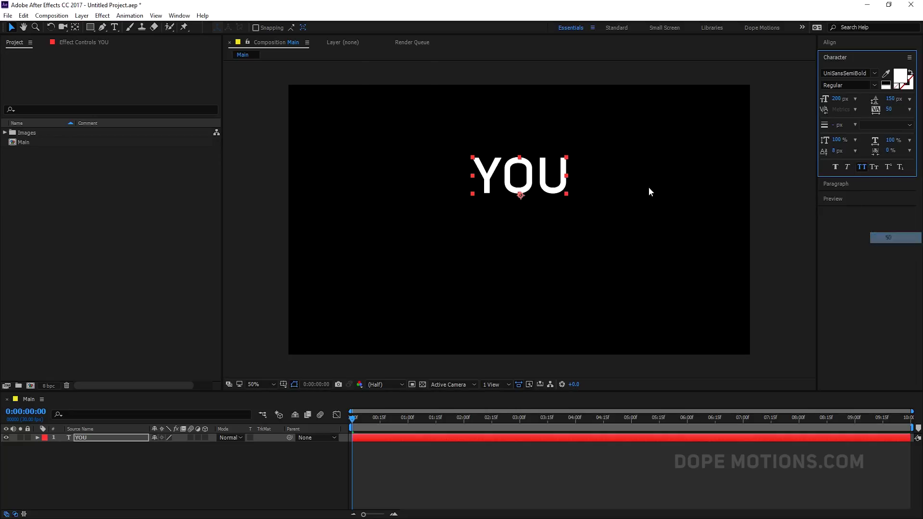
click(638, 205)
Duplicate the YOU text, place the copy directly beneath it and change its wording to "CAN"
click(534, 181)
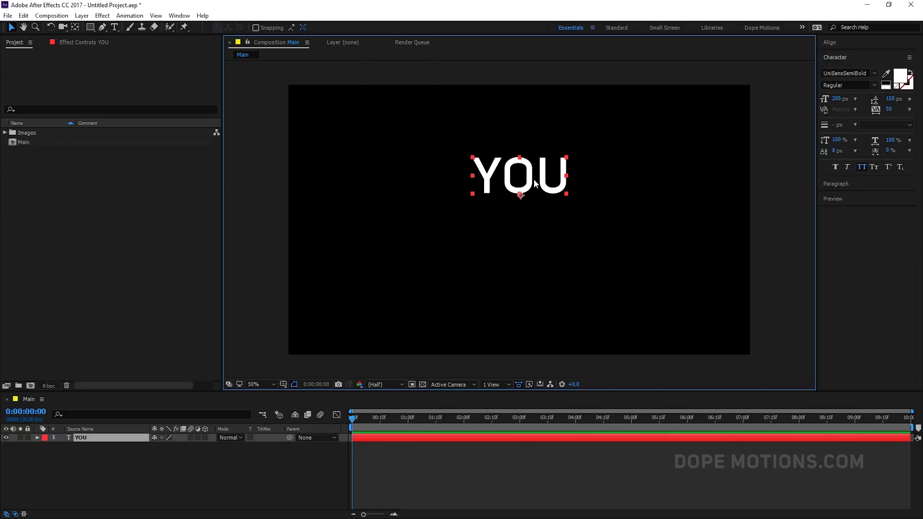
key(ctrl+d)
drag(518, 184, 519, 231)
double_click(100, 438)
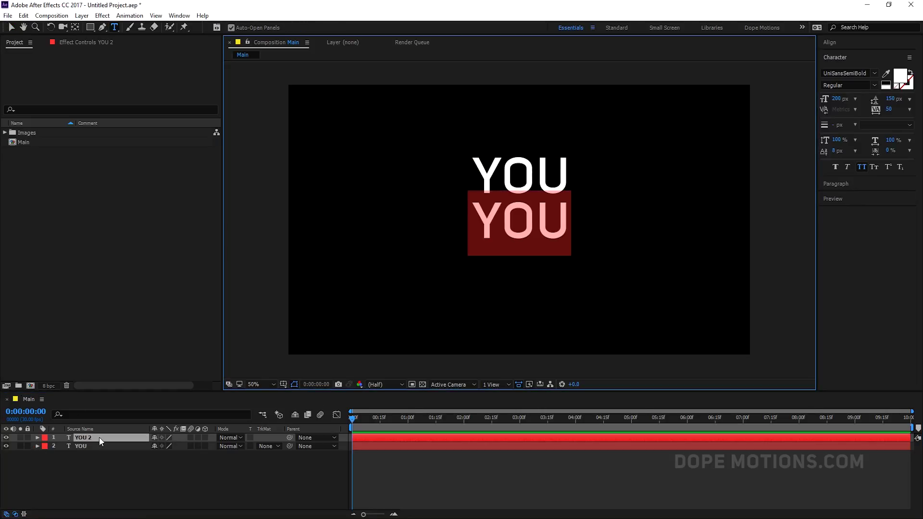
text(CAN)
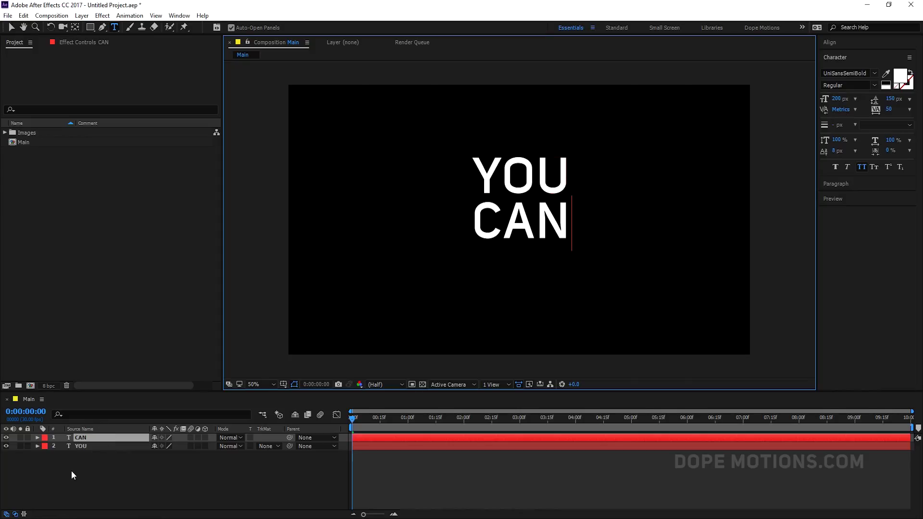
click(89, 438)
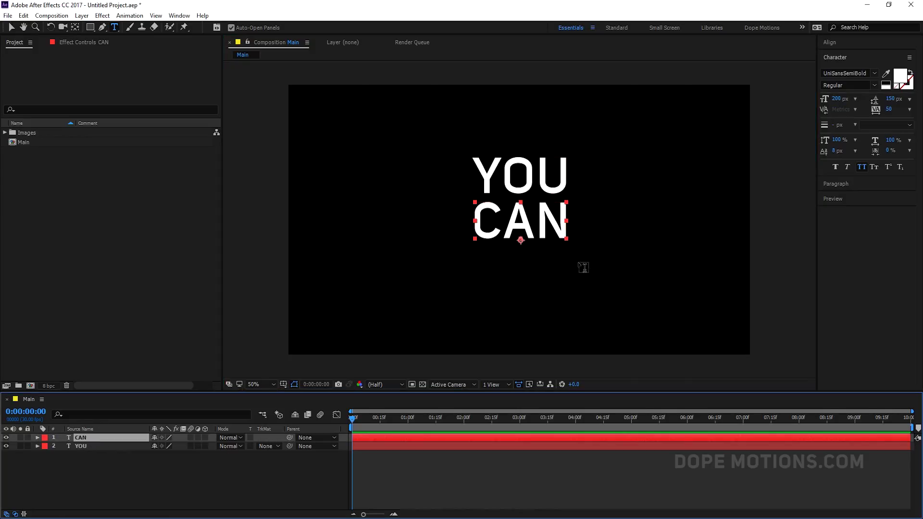
Change the font of the CAN text to UniSansHeavy
click(873, 73)
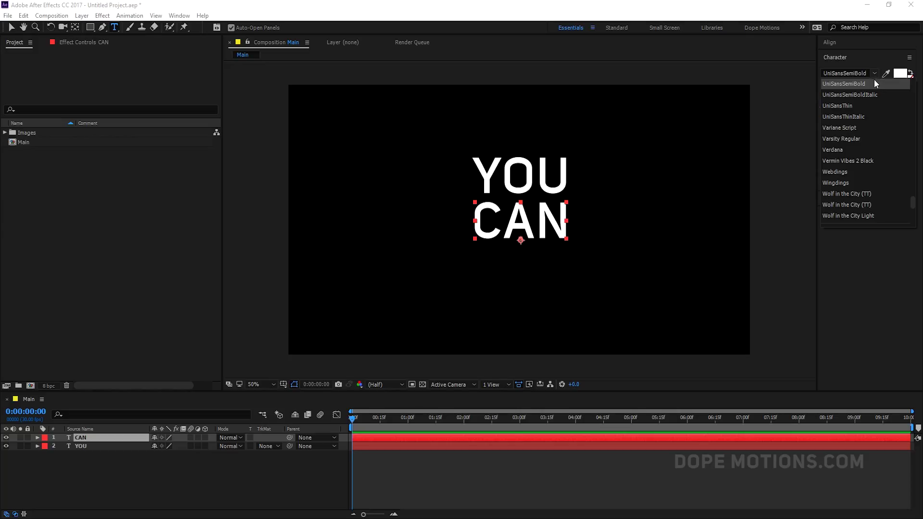
click(875, 83)
text(Uni Sans)
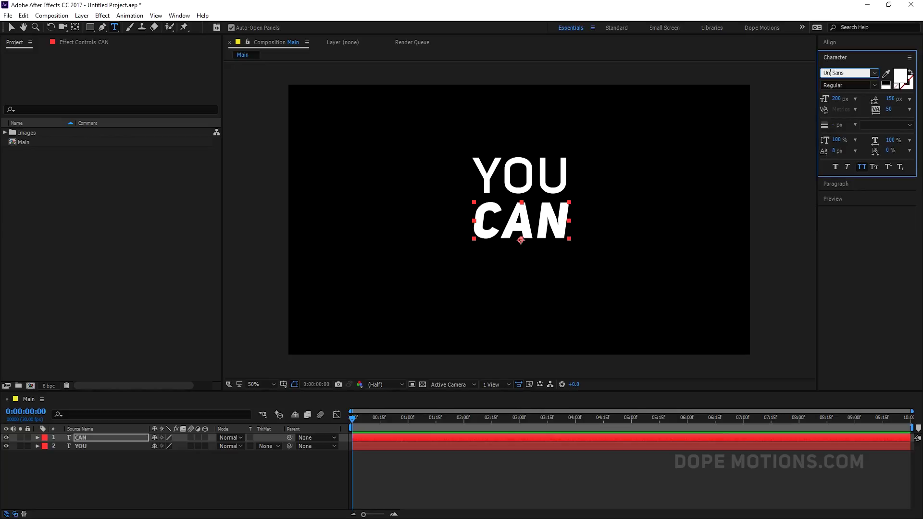
click(874, 73)
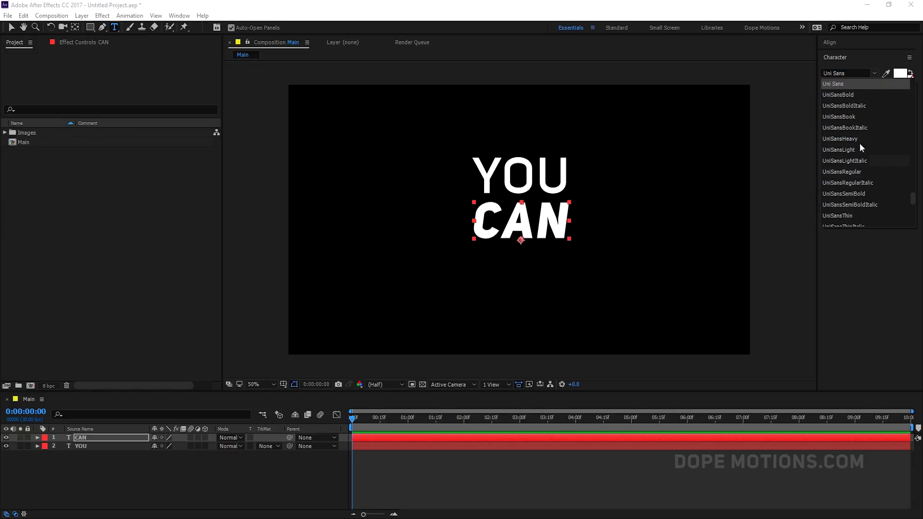
click(861, 140)
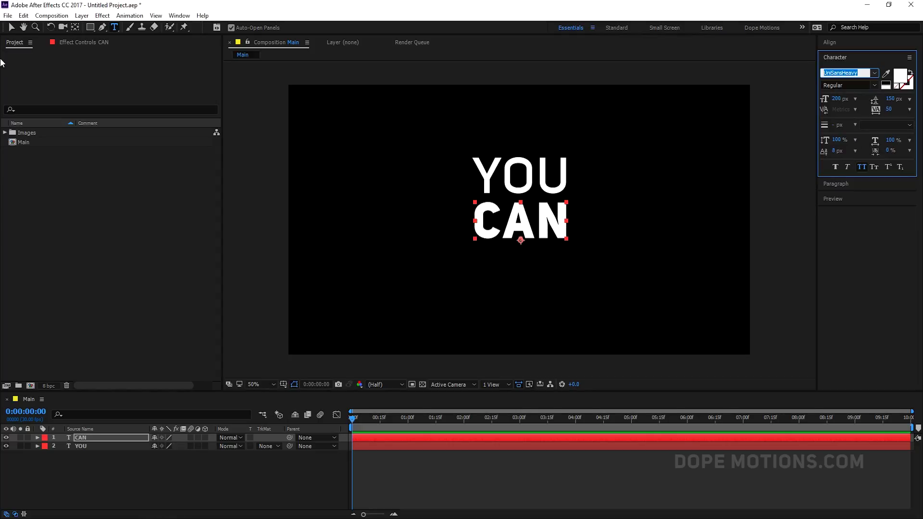
click(11, 27)
Enlarge the CAN text to 300 px and shift it down until it clears the YOU text
click(550, 169)
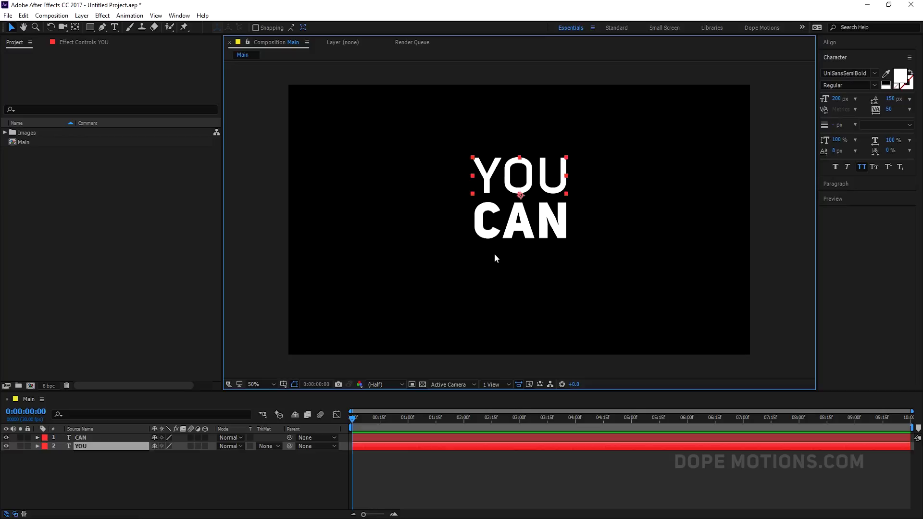
click(560, 230)
click(836, 100)
text(300)
key(Return)
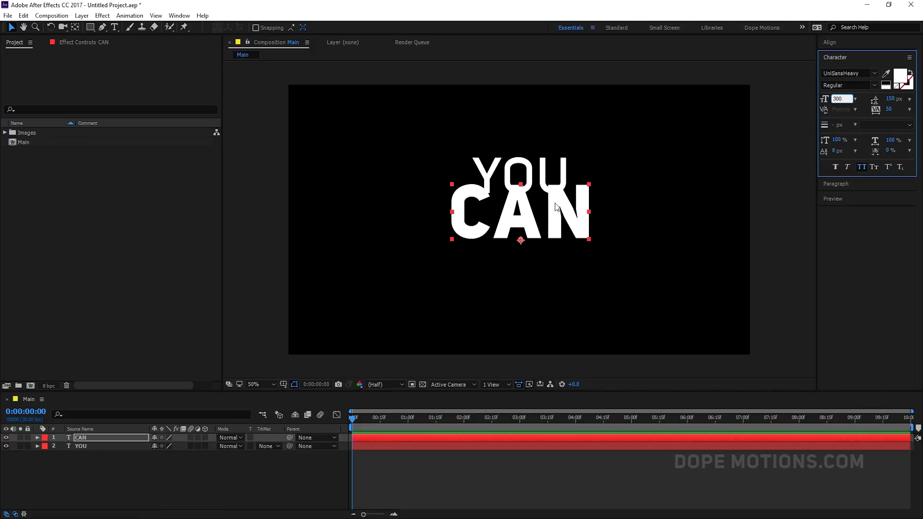
drag(514, 219, 517, 233)
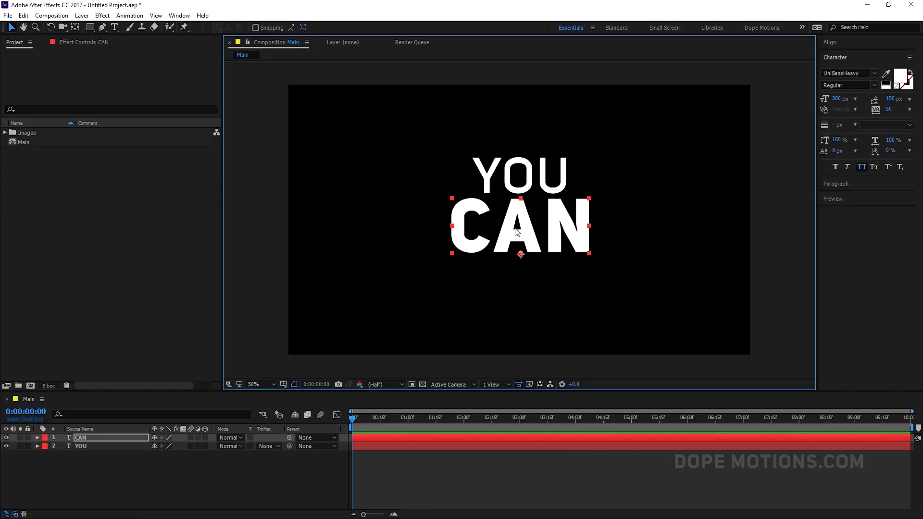
click(109, 464)
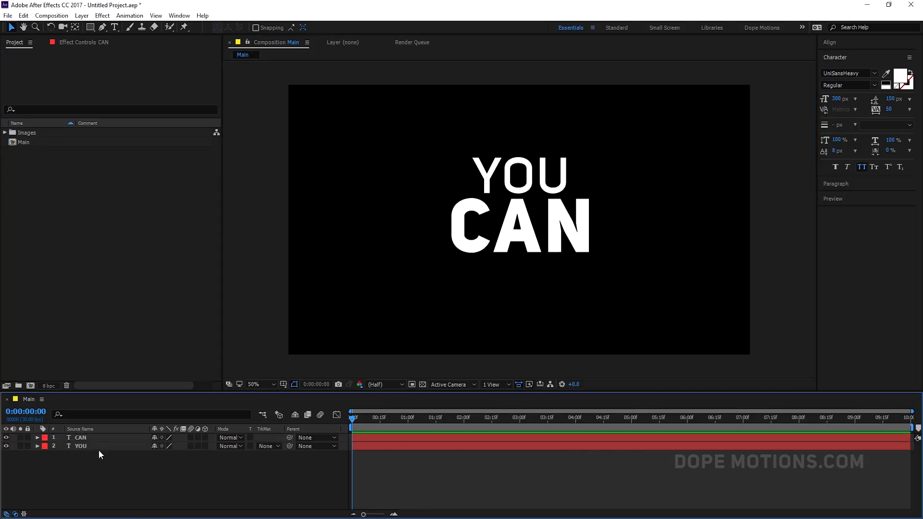
Duplicate the YOU text, place the copy below CAN and move its layer to the bottom of the stack
click(88, 440)
click(92, 452)
click(91, 449)
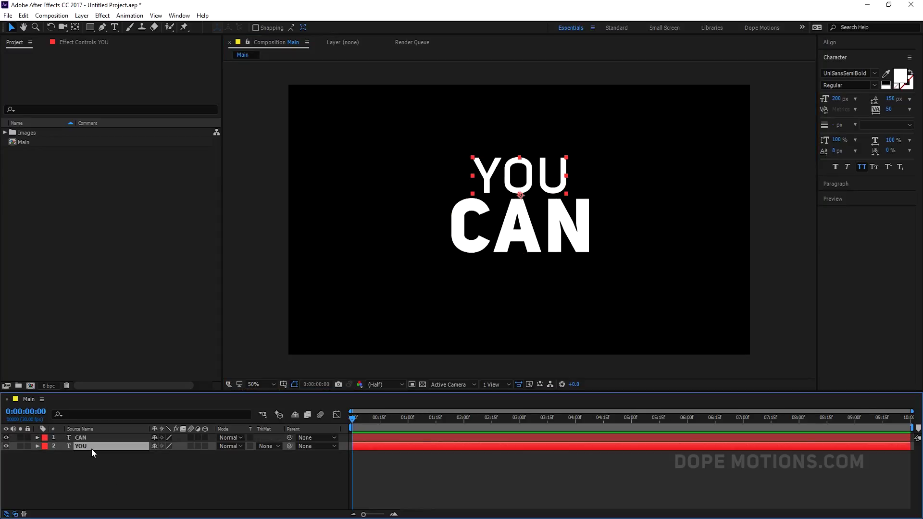
key(ctrl+d)
drag(521, 186, 521, 289)
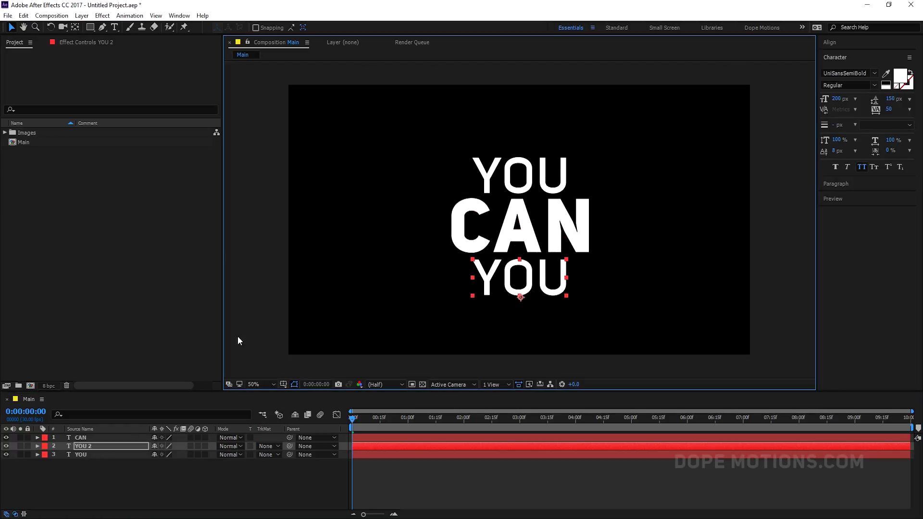
mouse_move(79, 448)
mouse_down()
mouse_move(87, 477)
mouse_move(84, 460)
mouse_up()
Replace the wording of the lowest YOU copy with "DO IT"
double_click(86, 455)
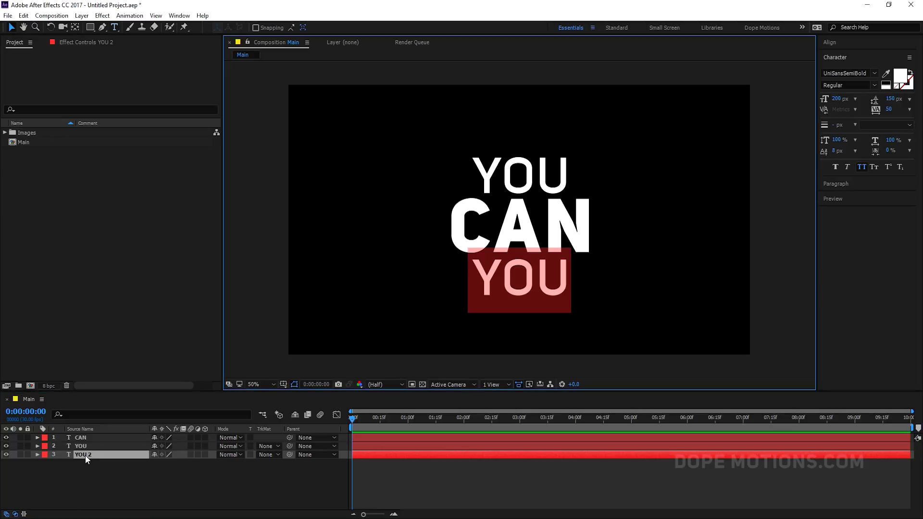
text(DO)
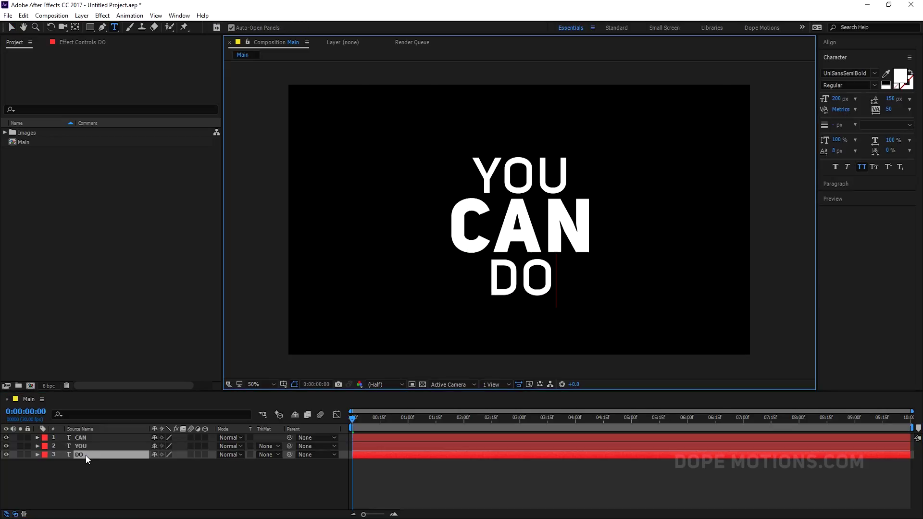
text( IT!)
key(BackSpace)
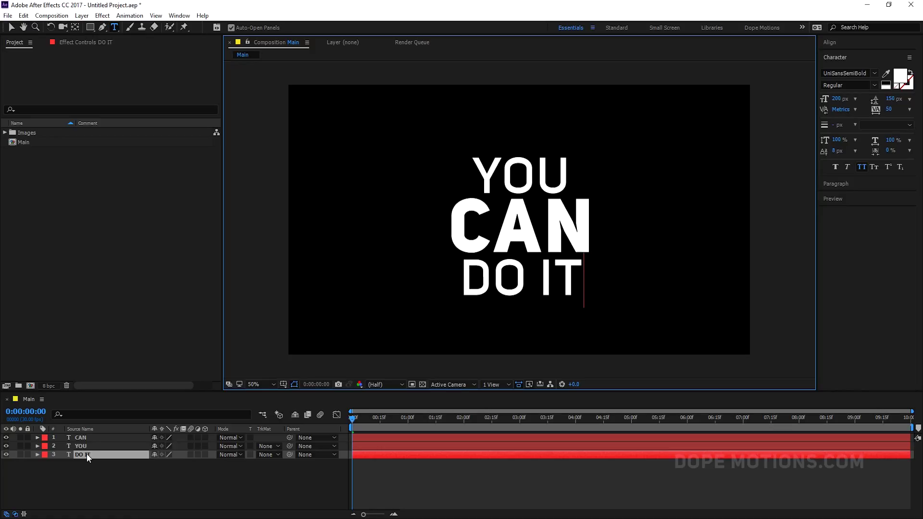
click(13, 28)
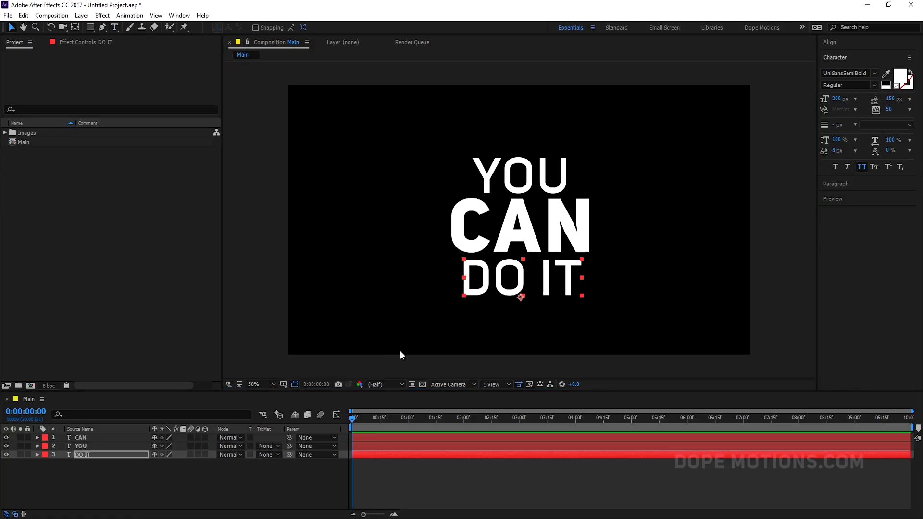
click(120, 494)
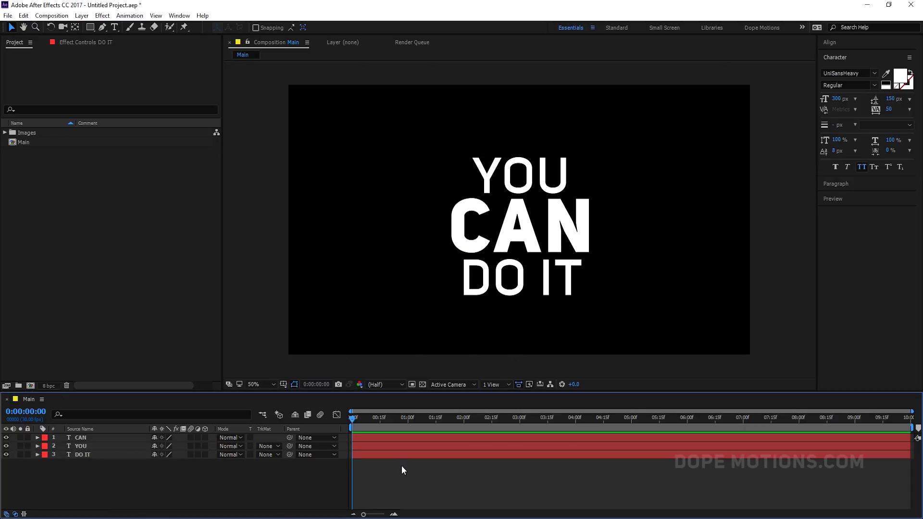
Pre-compose the CAN, YOU and DO IT layers into a new composition named Text_01, moving all attributes into it
drag(93, 462, 91, 436)
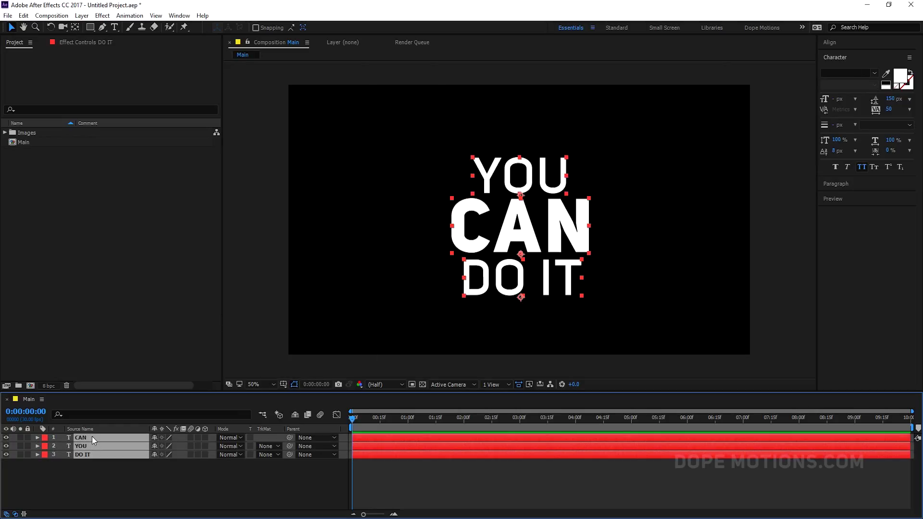
right_click(92, 436)
click(148, 354)
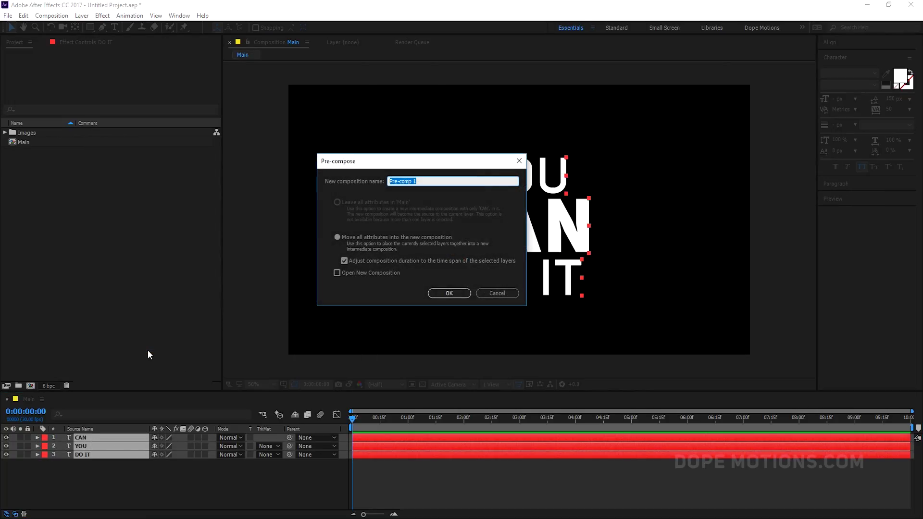
text(t)
text(ext_01)
click(450, 294)
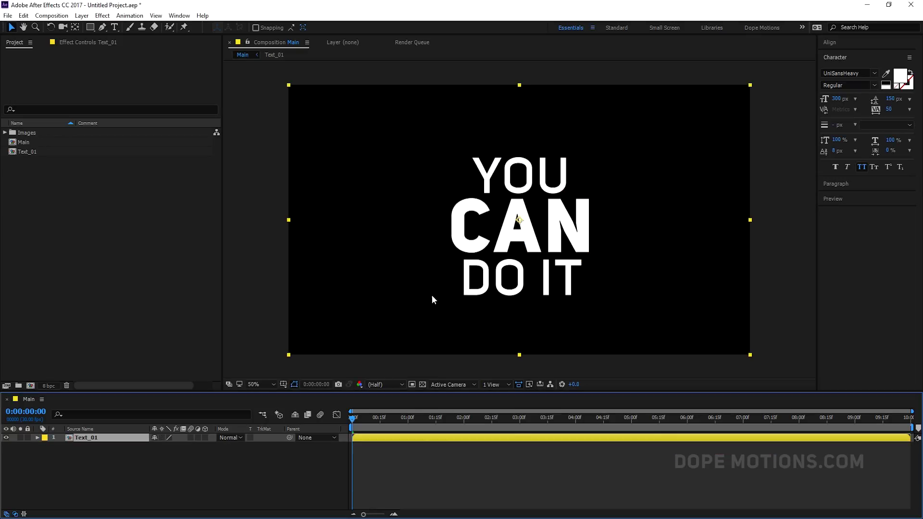
click(134, 465)
Create a new 1920 x 1080 composition named Media at 30 fps with a 10-second duration
click(99, 330)
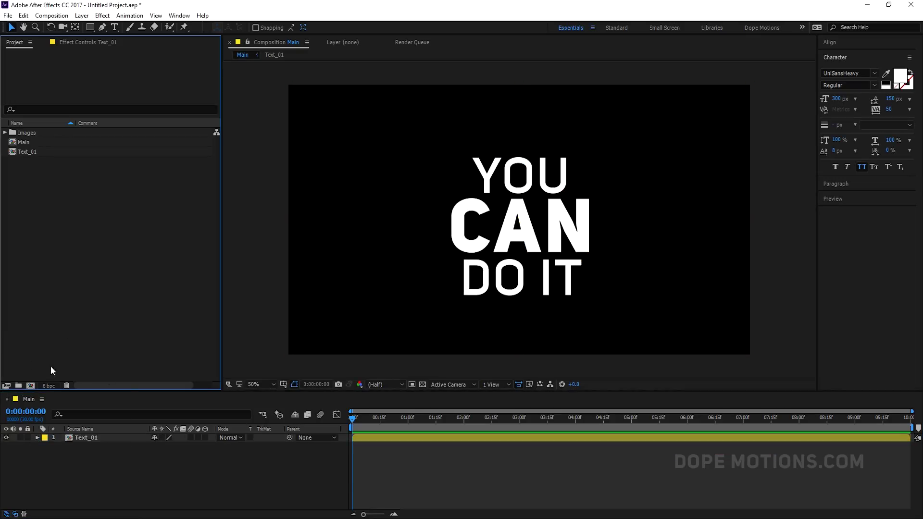
click(30, 385)
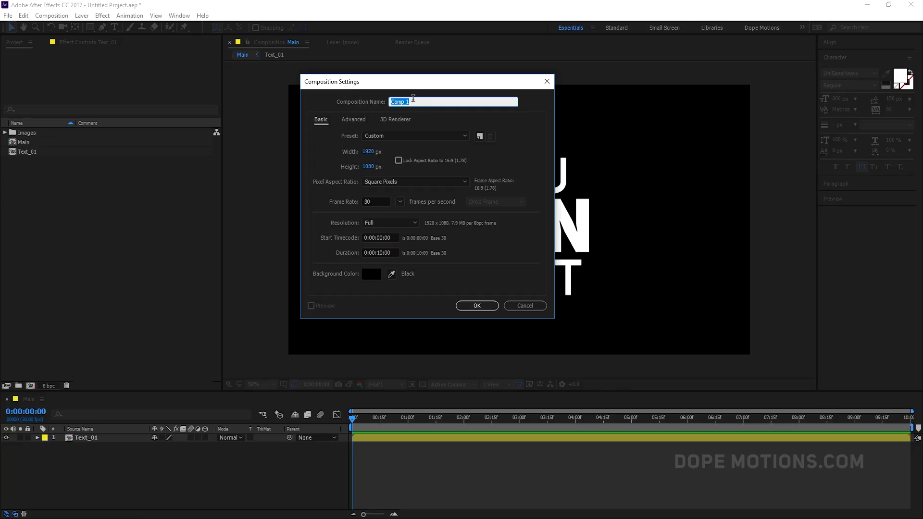
text(Media)
click(479, 307)
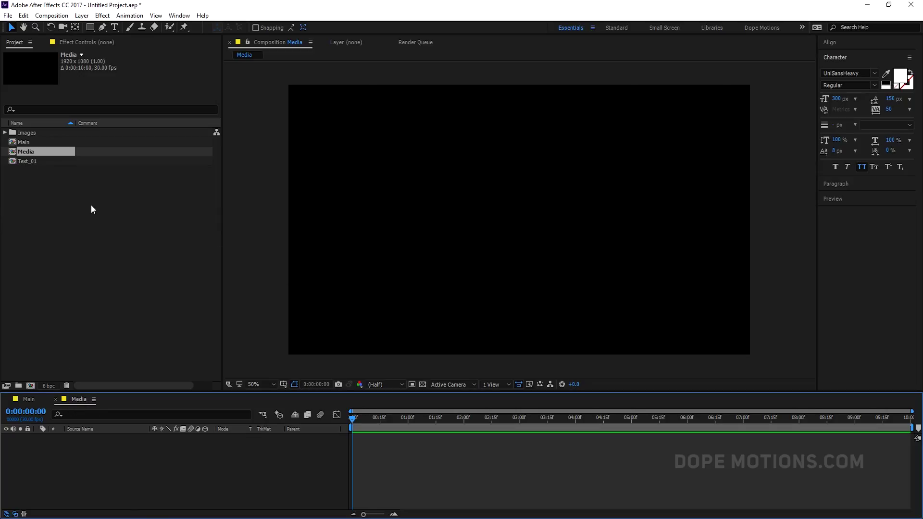
Add pexels-photo-141635.jpeg from the Images folder to the Media composition and scale it to 55%
click(4, 133)
click(46, 142)
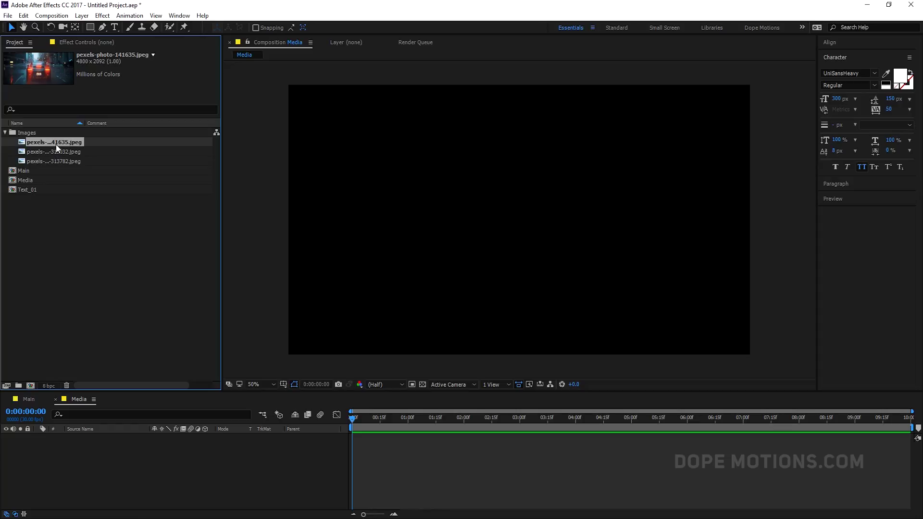
drag(56, 143, 97, 452)
scroll(550, 259, down, 2)
key(s)
drag(182, 449, 169, 470)
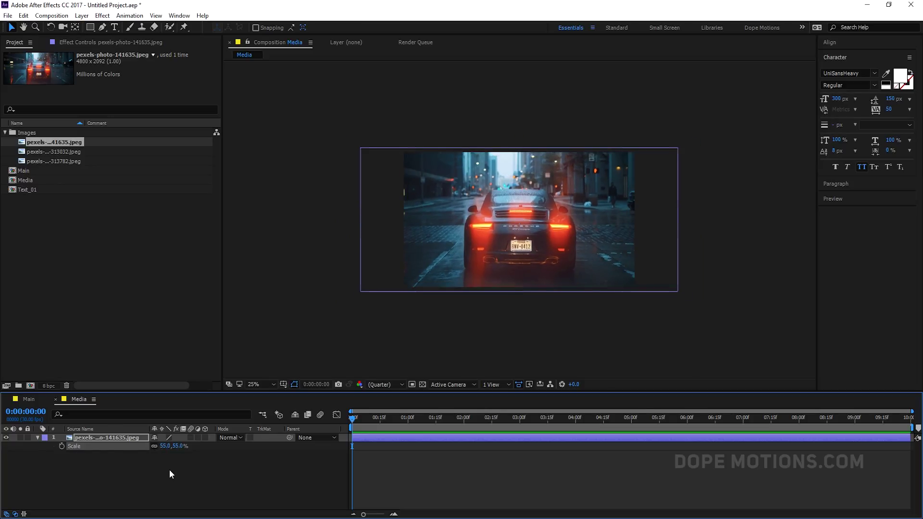
click(170, 470)
Place the Media composition below Text_01 in Main and set its track matte to Alpha Matte using Text_01
click(29, 400)
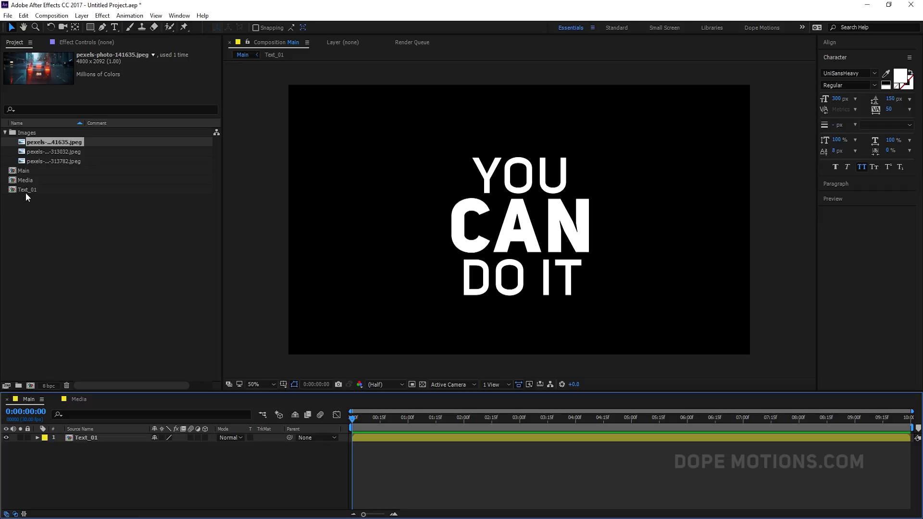
drag(30, 180, 83, 457)
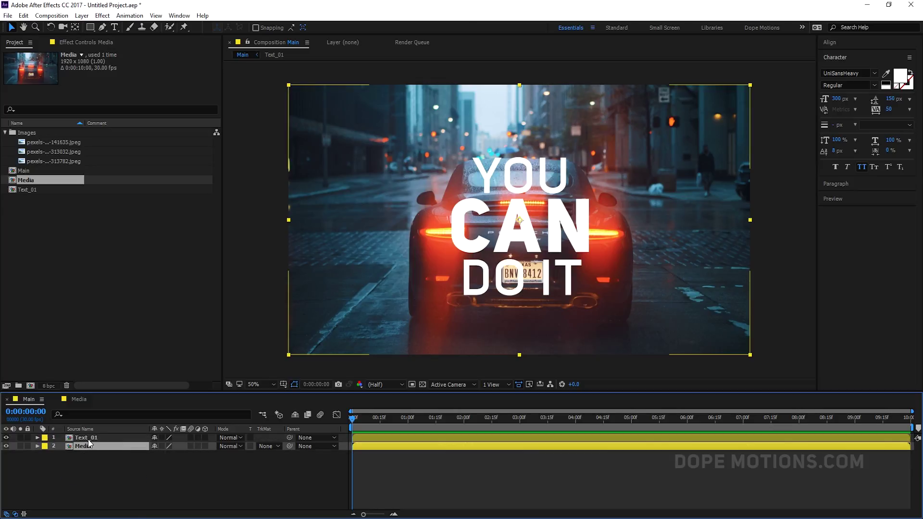
click(273, 447)
click(291, 474)
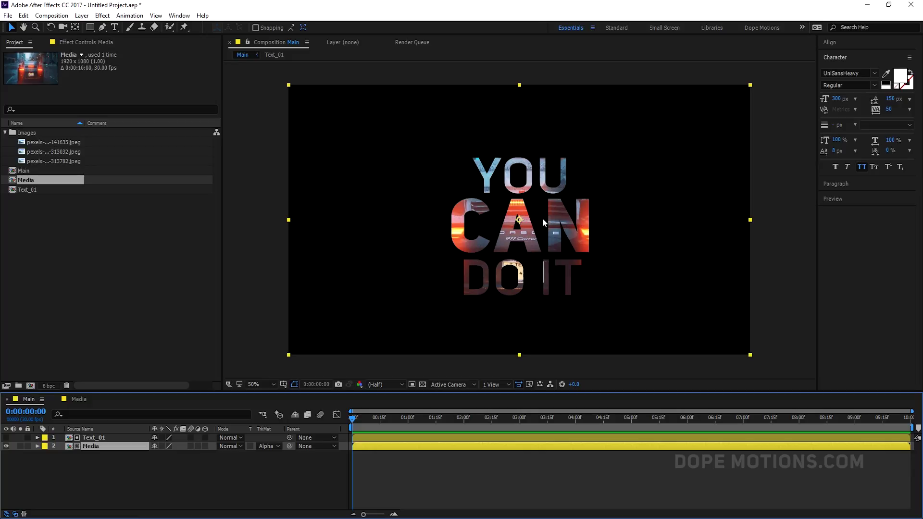
Try moving the DO IT text to the frame's lower-left corner in Text_01, and undo the move after checking Main
click(93, 440)
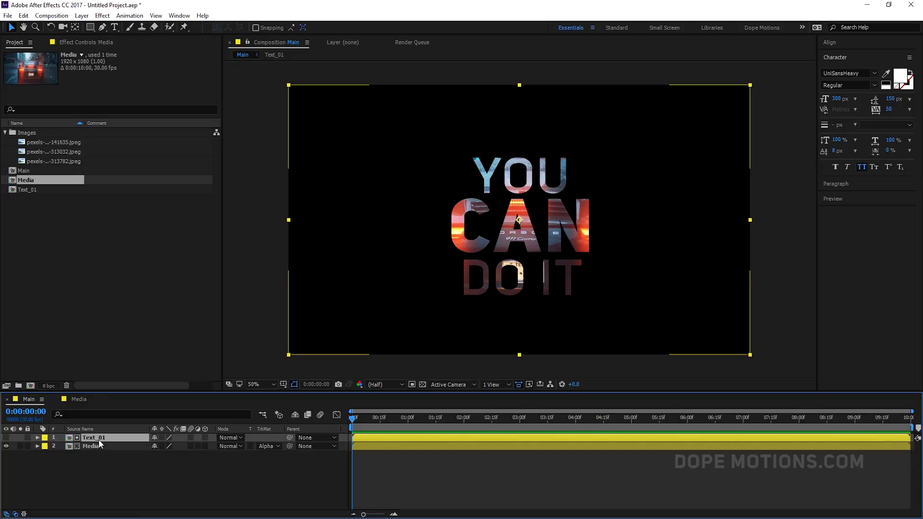
double_click(97, 438)
click(470, 294)
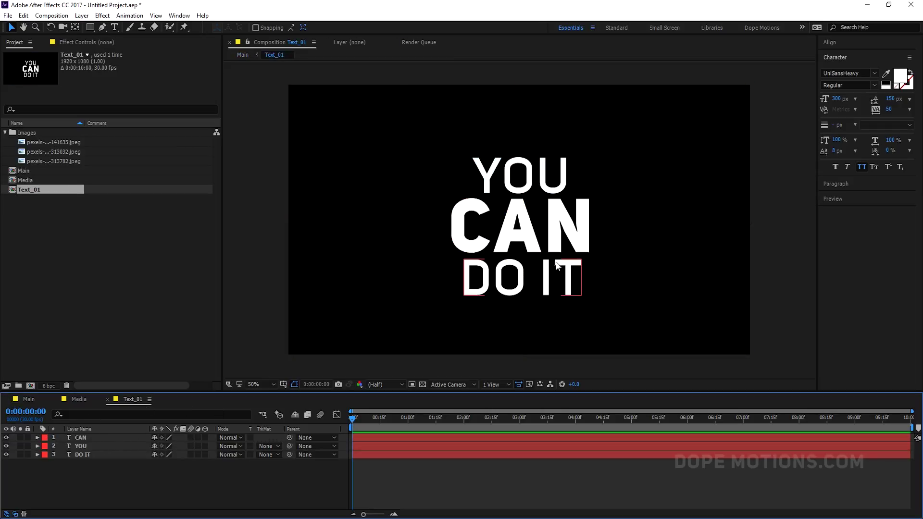
drag(470, 304, 317, 346)
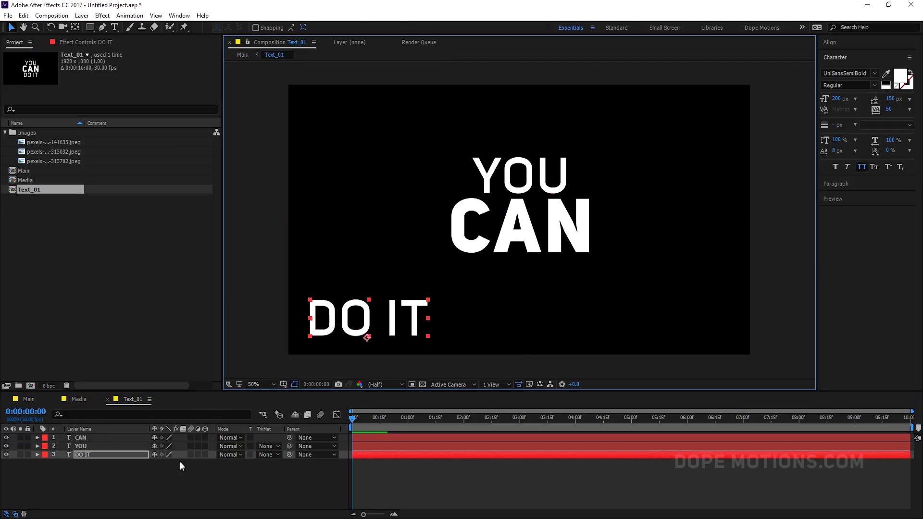
click(29, 400)
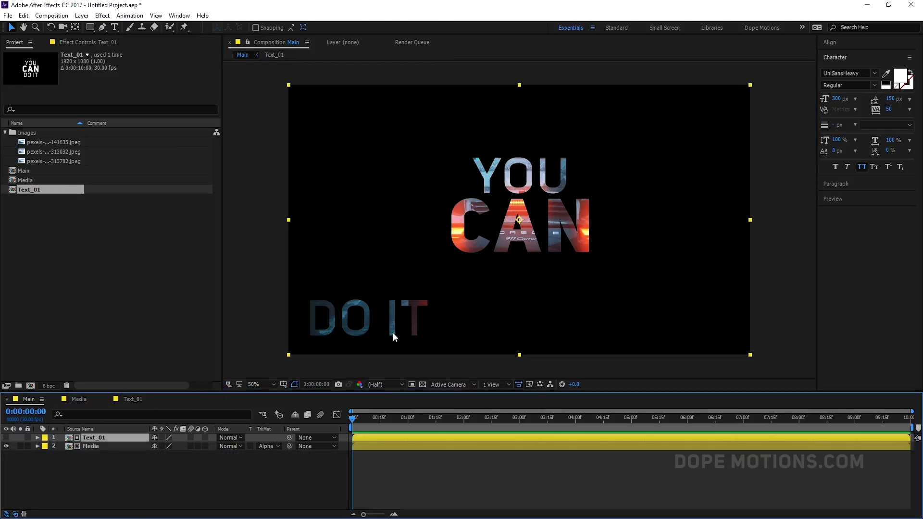
key(ctrl+z)
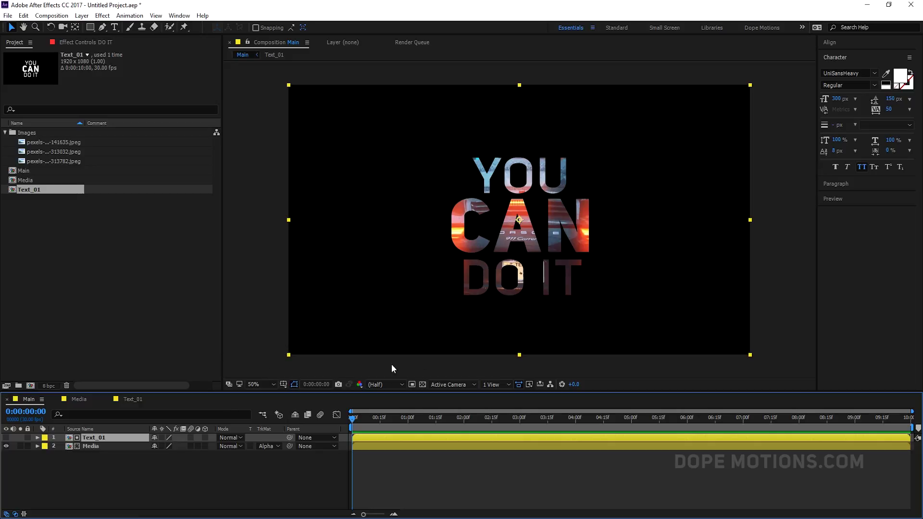
Duplicate the Media layer in Main to the top of the stack and give the copy a Red label
click(119, 467)
click(97, 446)
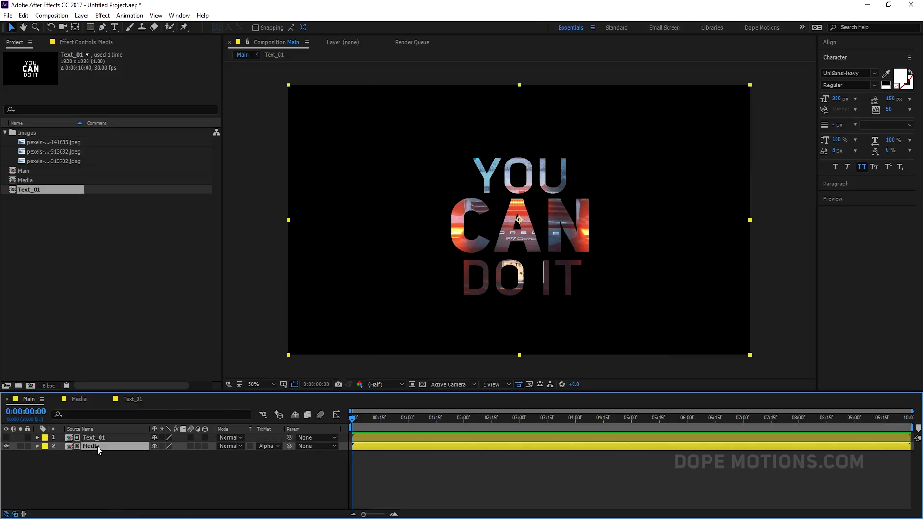
key(ctrl+d)
drag(97, 446, 95, 434)
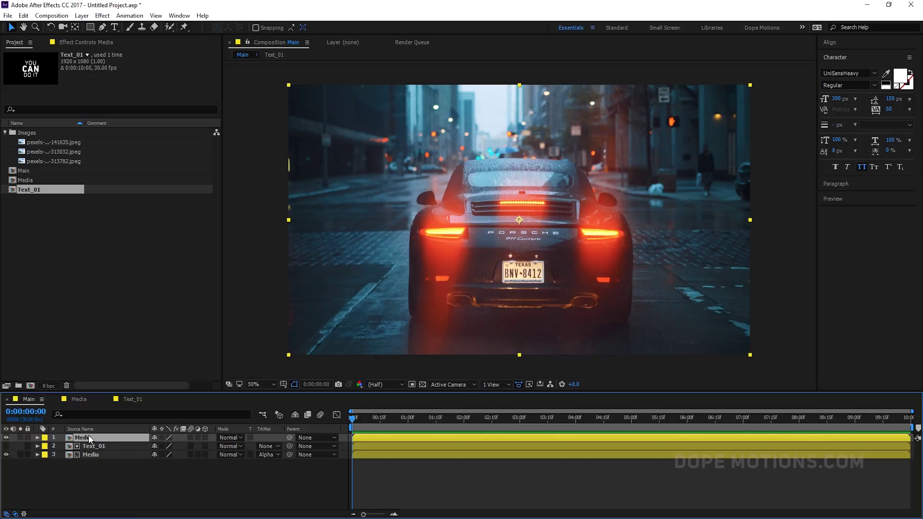
click(44, 439)
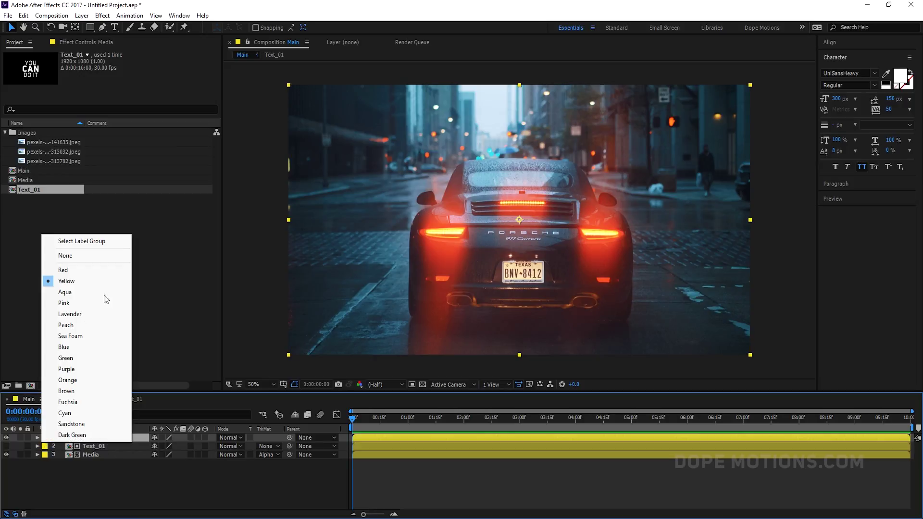
click(83, 273)
Move the red-labelled Media copy to the bottom of the layer stack and set its track matte to None
drag(100, 440, 101, 479)
click(274, 455)
click(293, 395)
click(87, 479)
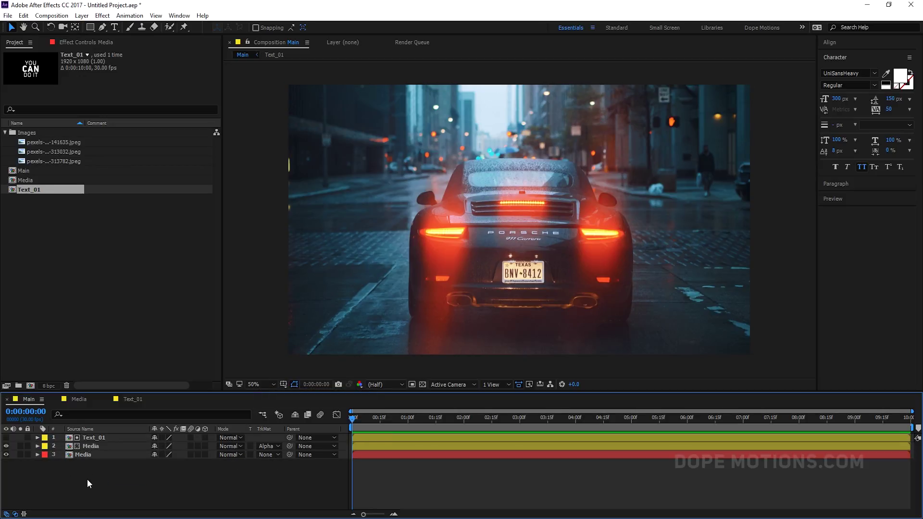
Create a white 1920 x 1080 solid named Overlay and place it between the two Media layers
key(ctrl+y)
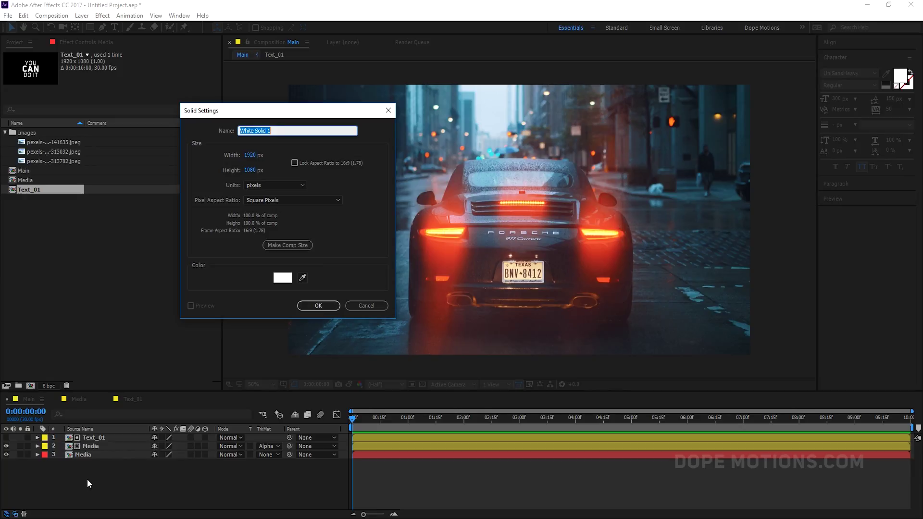
text(Overlay)
click(316, 303)
drag(91, 438, 87, 460)
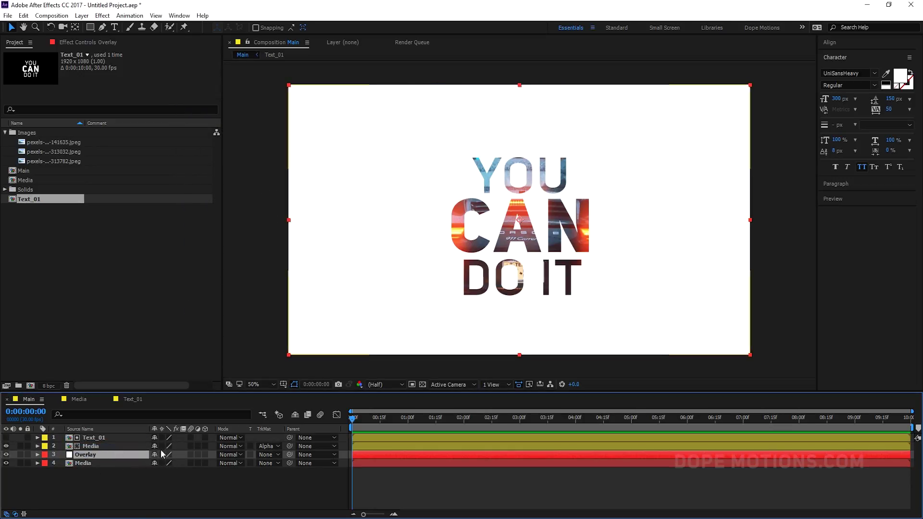
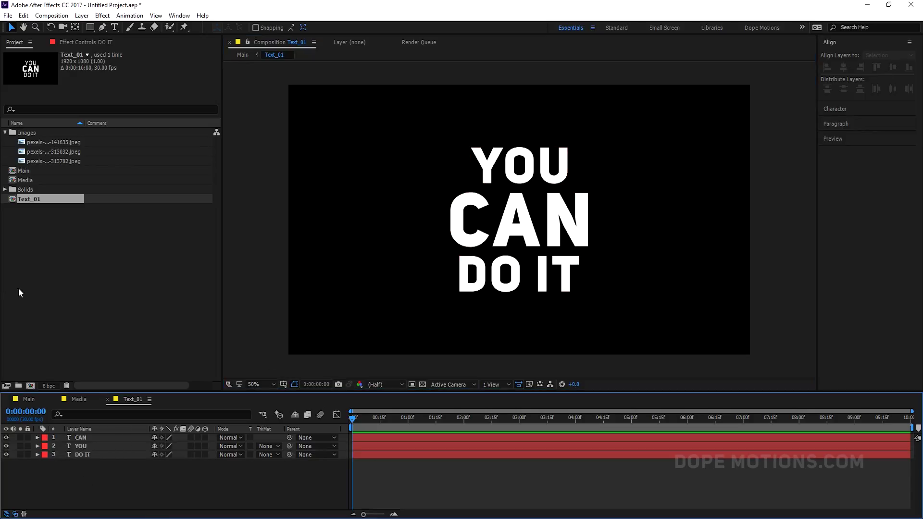
In Main, set a Position keyframe on the Overlay layer at 0:00:01:10 with the solid covering the whole frame
click(37, 400)
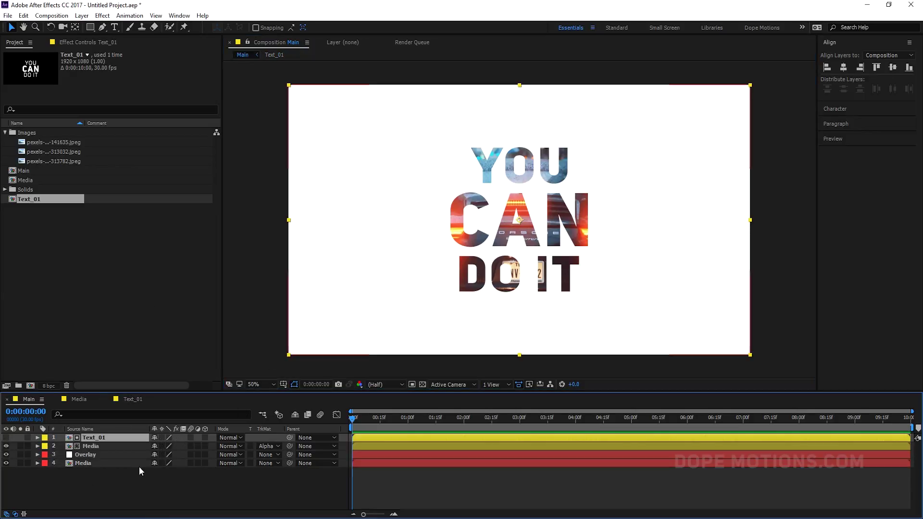
key(equal)
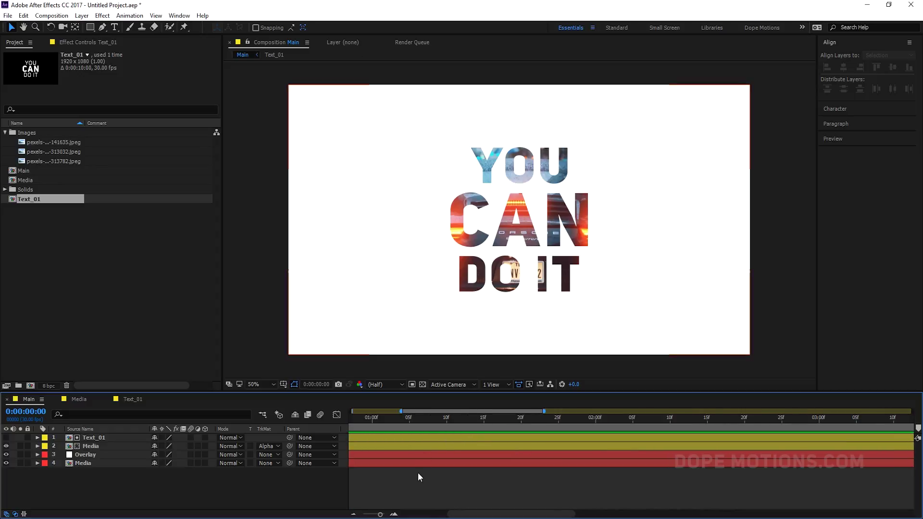
key(v)
click(101, 458)
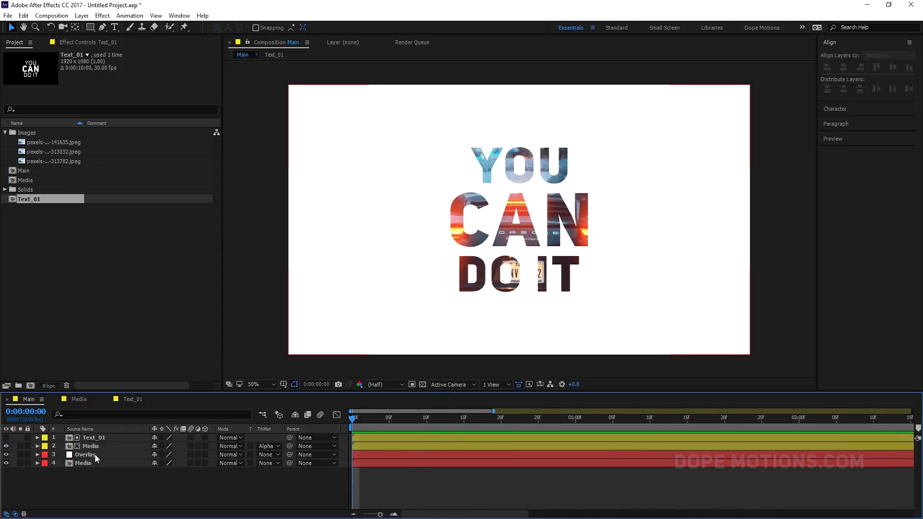
drag(639, 293, 420, 303)
key(ctrl+z)
drag(556, 421, 544, 422)
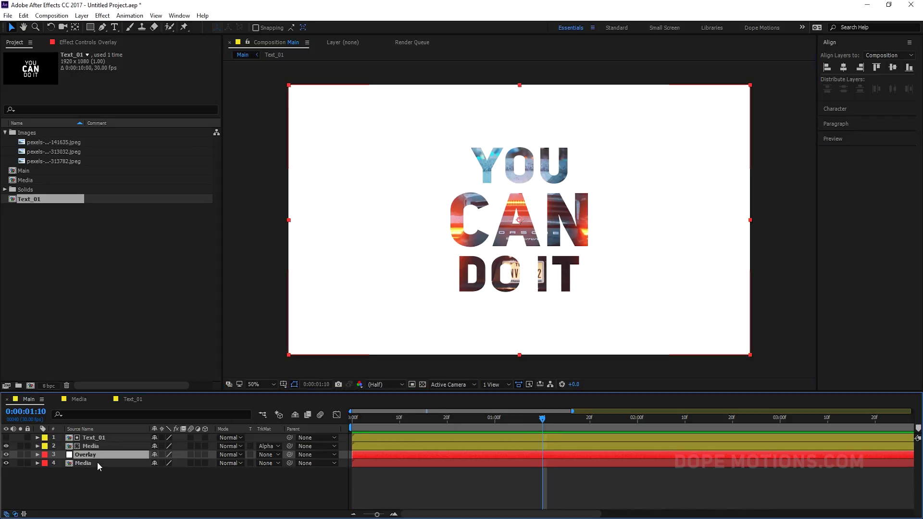
key(p)
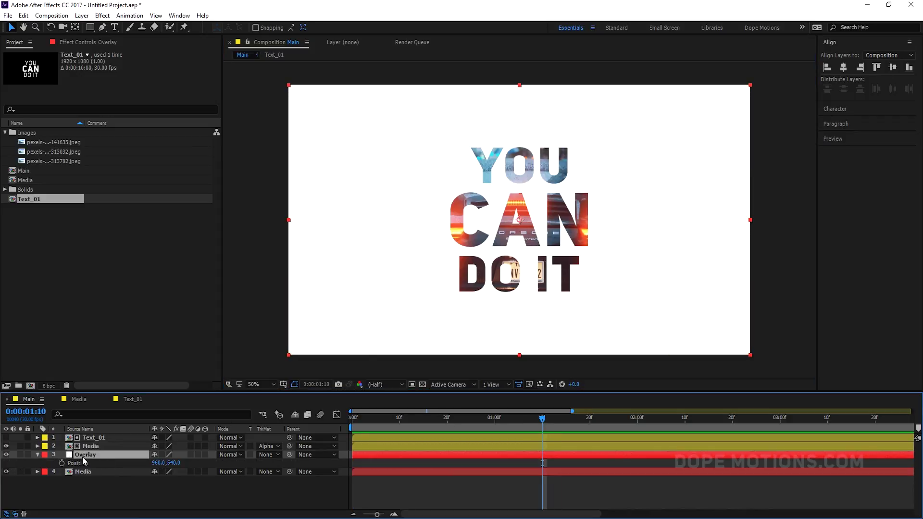
click(62, 463)
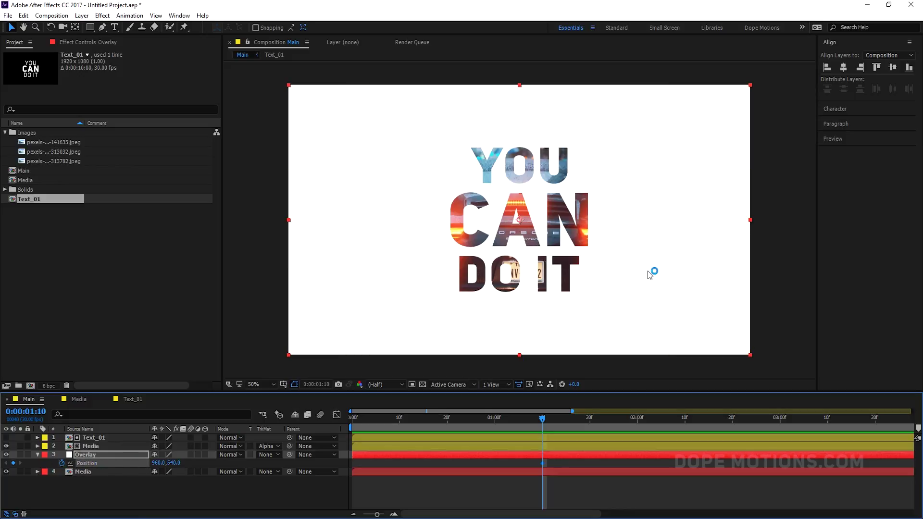
At 0:00:00:00, slide the Overlay solid off the left side of the frame to about -966, 540, adding a Position keyframe
drag(662, 282, 197, 287)
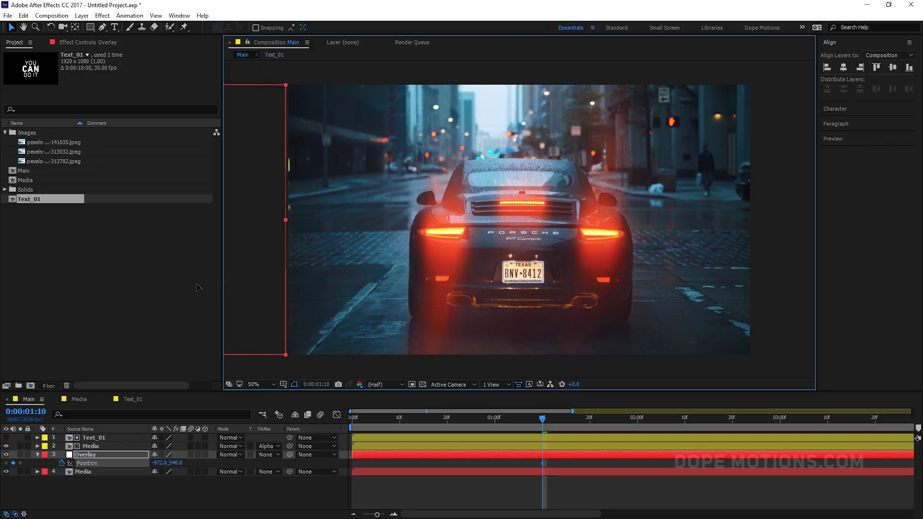
drag(541, 419, 353, 420)
drag(690, 276, 224, 276)
key(space)
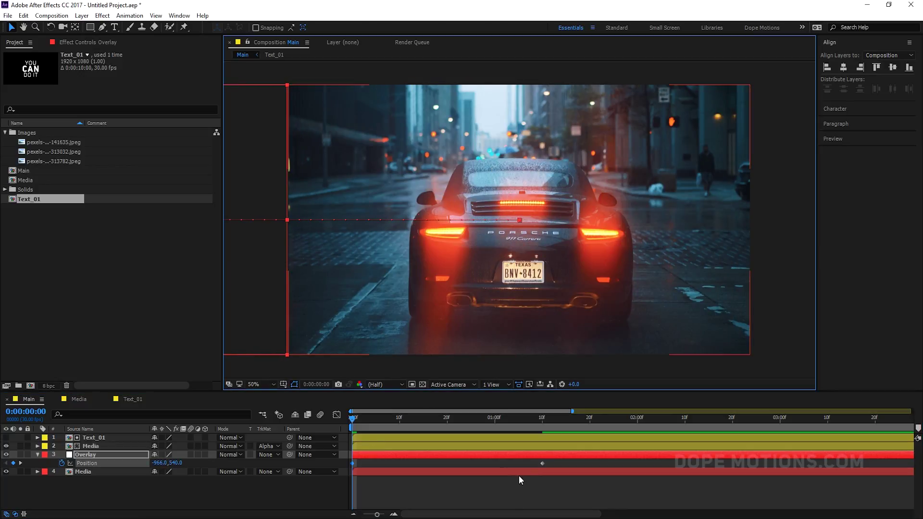
Apply Easy Ease to both Overlay Position keyframes and lengthen their speed-graph handles into a sharp peak near the middle, previewing the slide
click(546, 420)
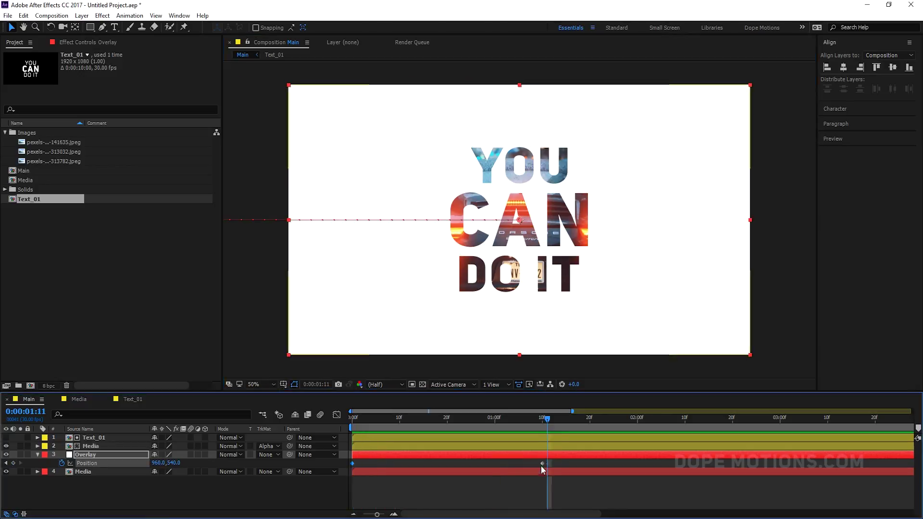
drag(552, 466, 339, 483)
key(F9)
click(337, 415)
drag(566, 476, 456, 490)
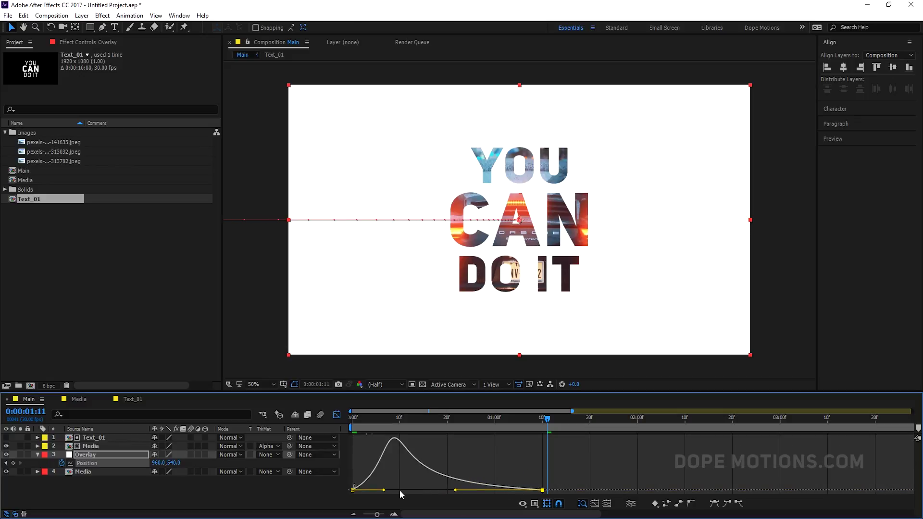
drag(384, 490, 429, 489)
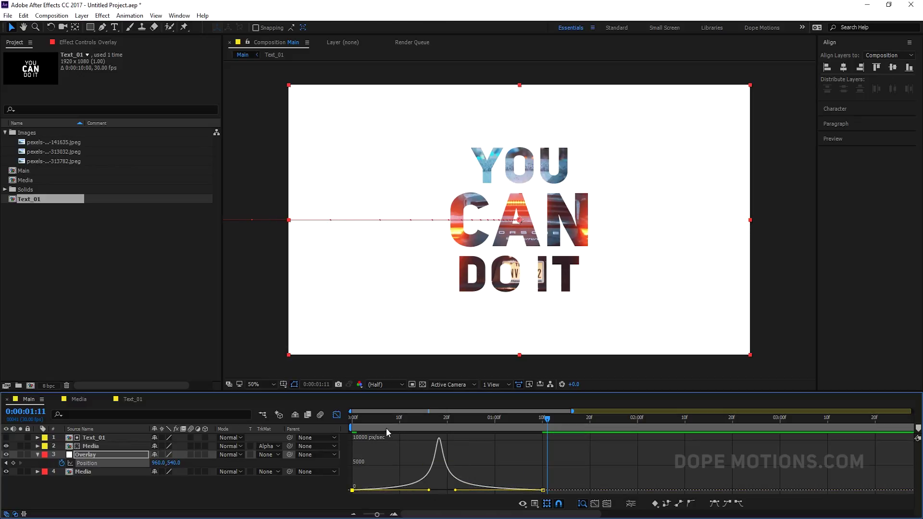
key(space)
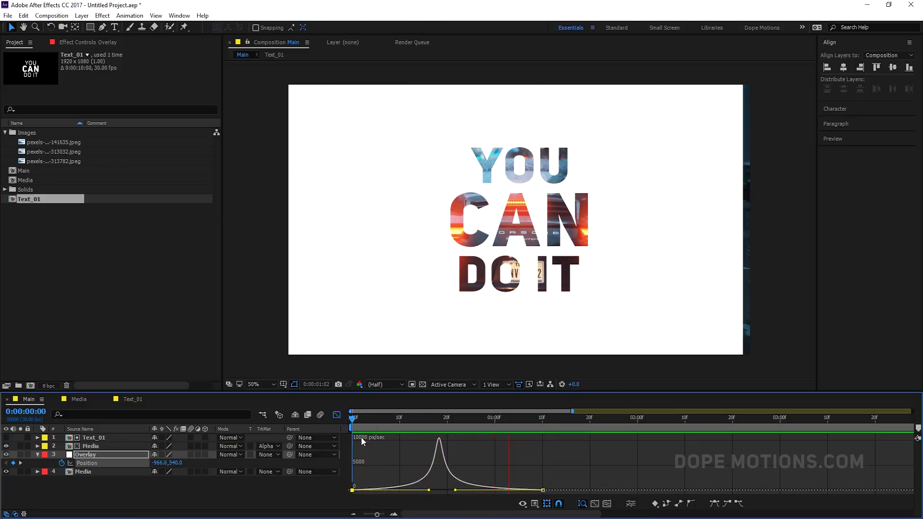
Close the Graph Editor with the current time at 0:00:01:10 and select the Text_01 layer
click(542, 417)
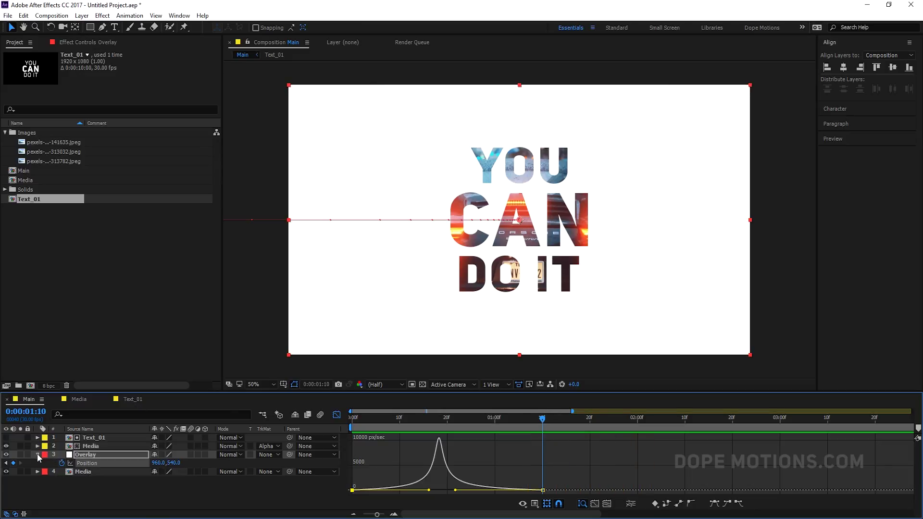
click(37, 454)
key(F2)
click(337, 416)
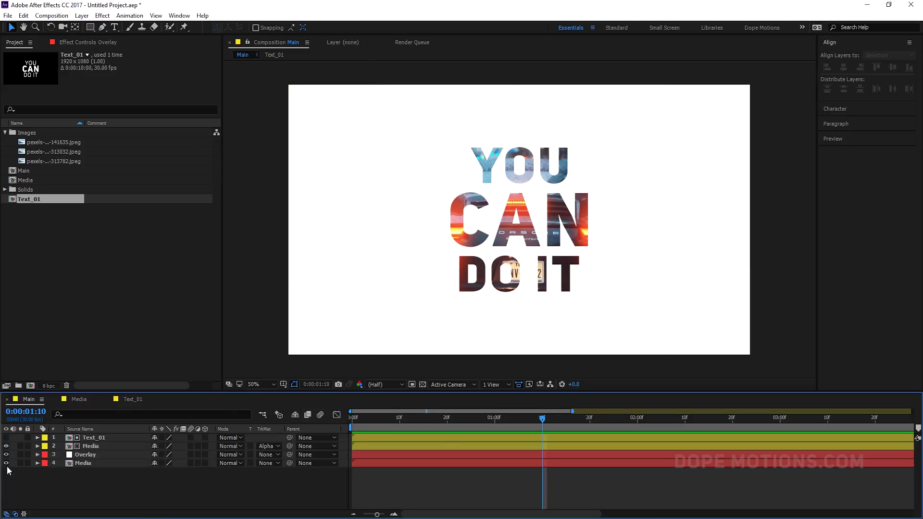
click(97, 438)
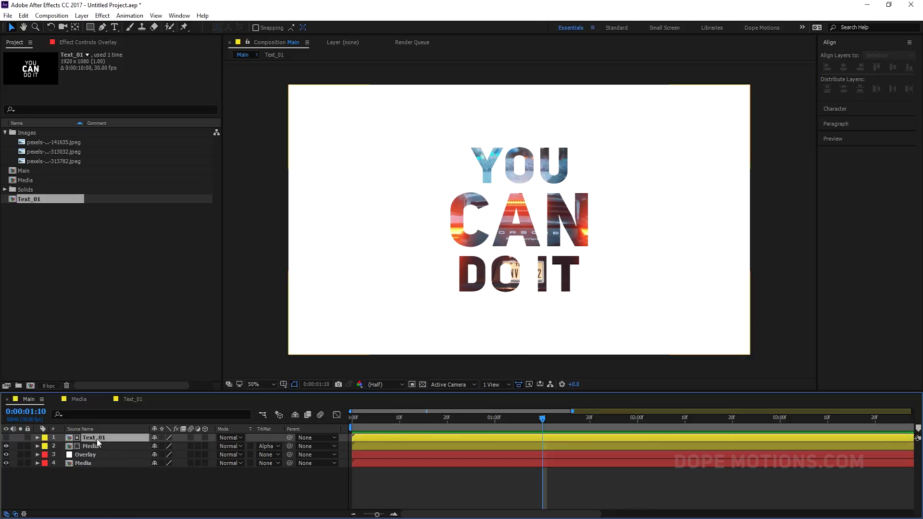
Animate the Text_01 layer's Scale from 90% at 0:00:00:00 to 100% at 0:00:03:00 and preview the growth
key(s)
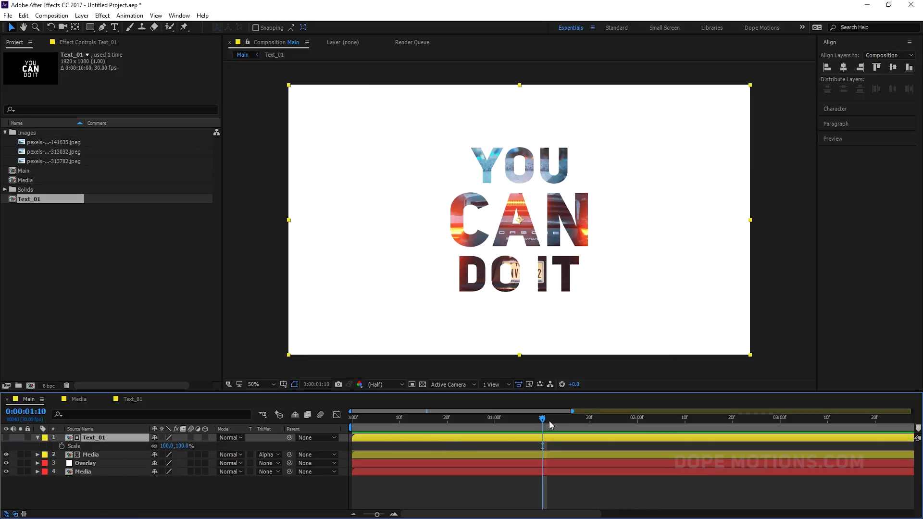
drag(545, 425, 780, 425)
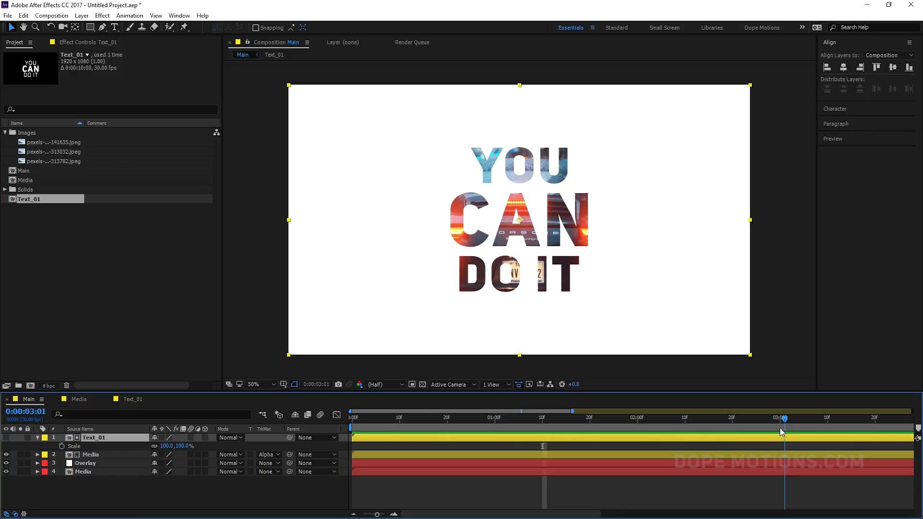
click(62, 446)
key(Home)
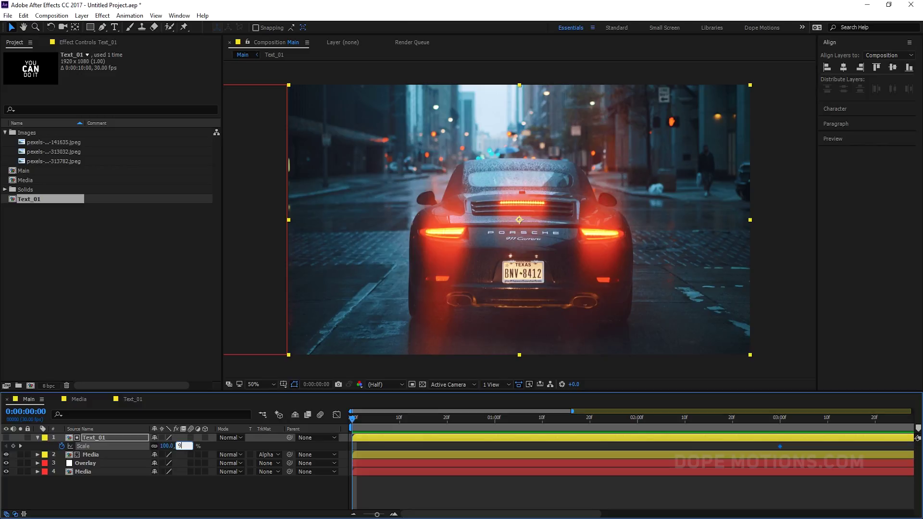
text(0)
key(Return)
key(space)
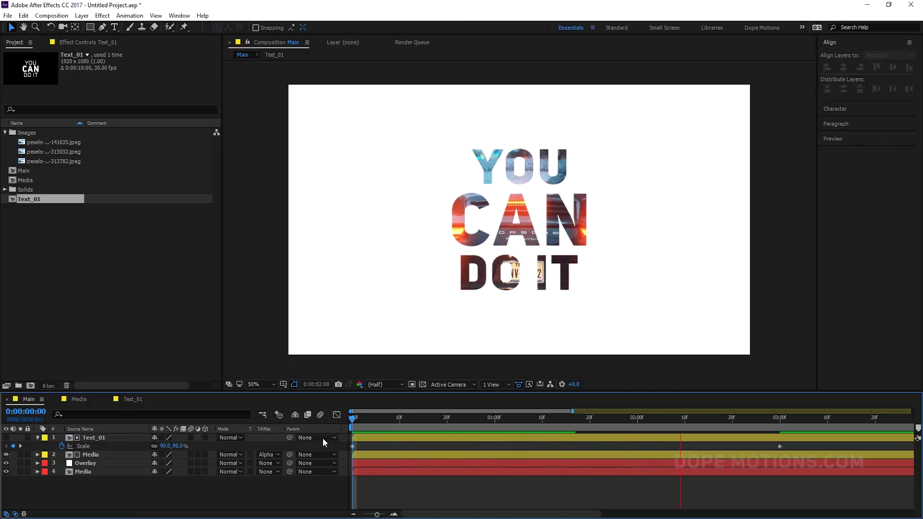
Move Text_01's 100% Scale keyframe to 0:00:05:00, then collapse the layer with the current time at 0:00:03:00
drag(373, 423, 519, 423)
key(minus)
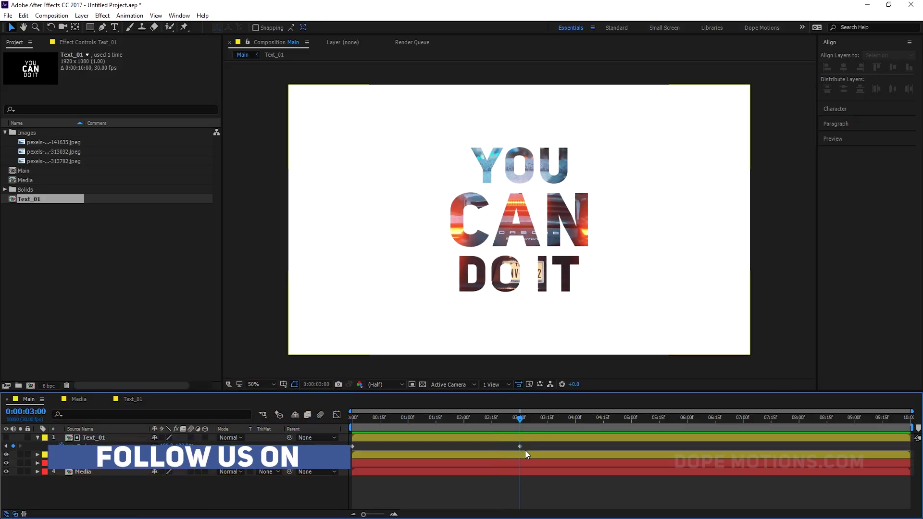
drag(520, 446, 521, 420)
click(631, 418)
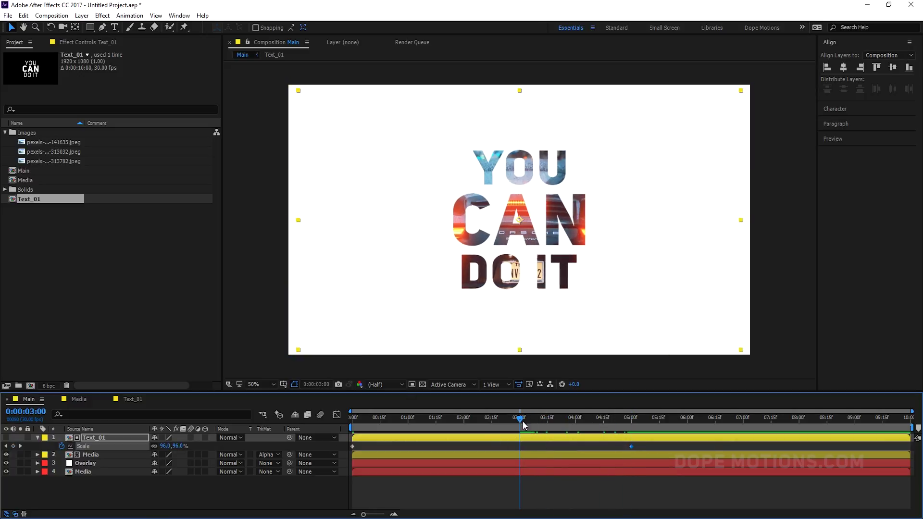
click(36, 438)
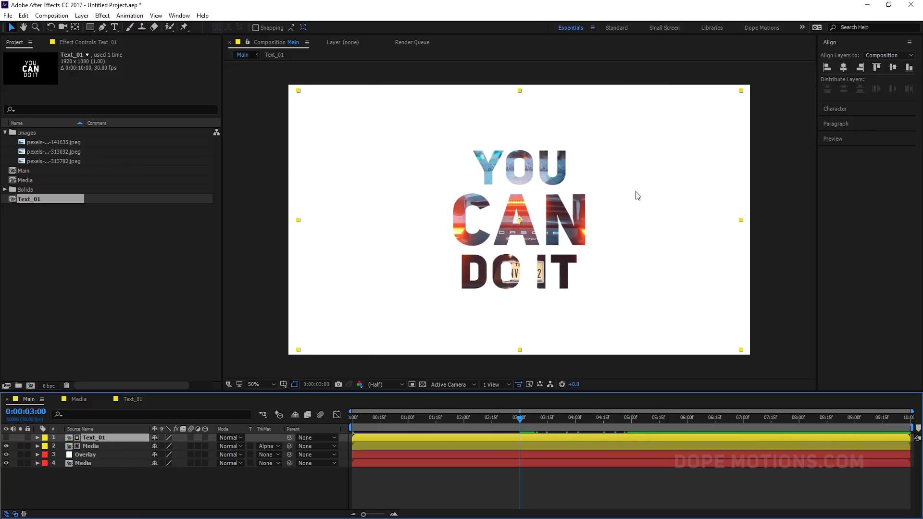
Keyframe Text_01's Position at 960, 540 at 0:00:03:00 and slide it out of the frame to about -956, 540 at 0:00:04:00
key(p)
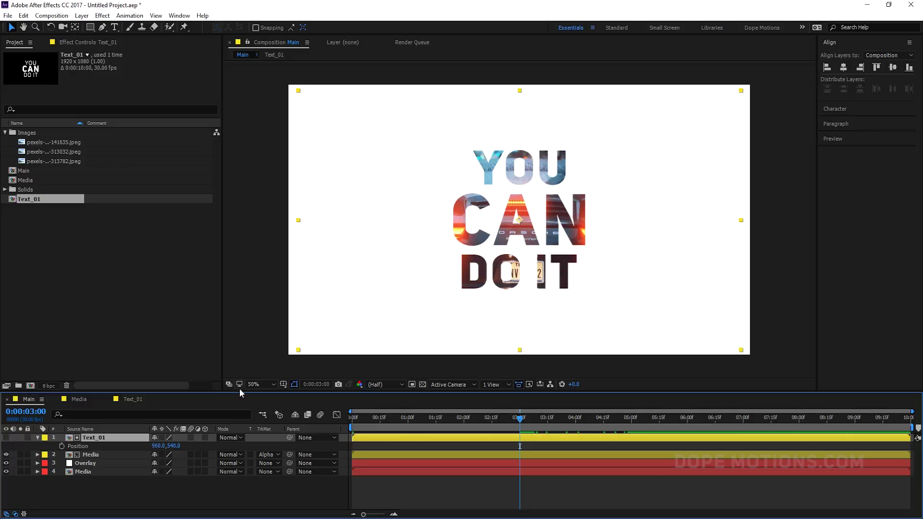
click(62, 446)
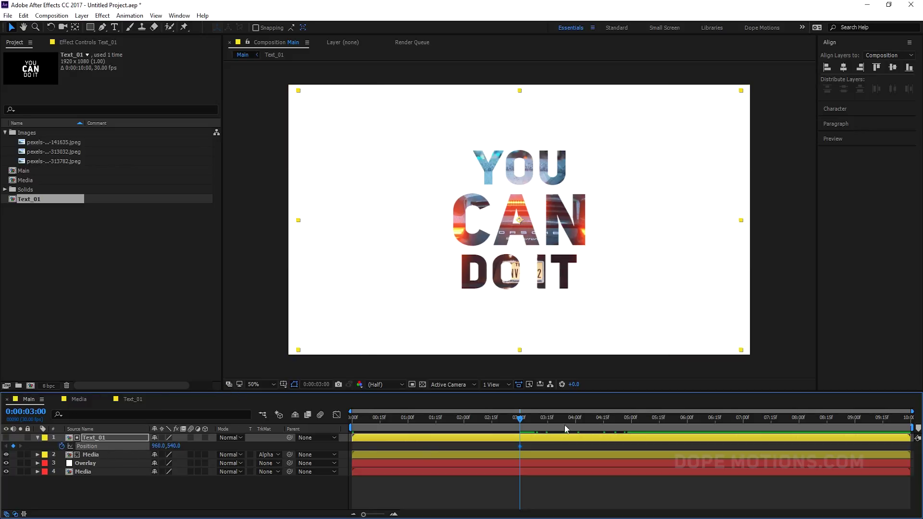
drag(519, 422, 578, 428)
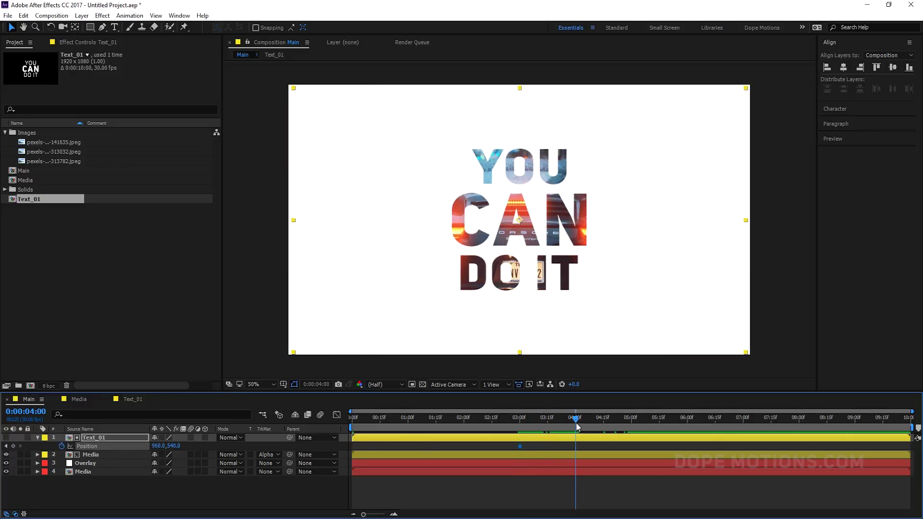
click(607, 269)
drag(581, 268, 120, 299)
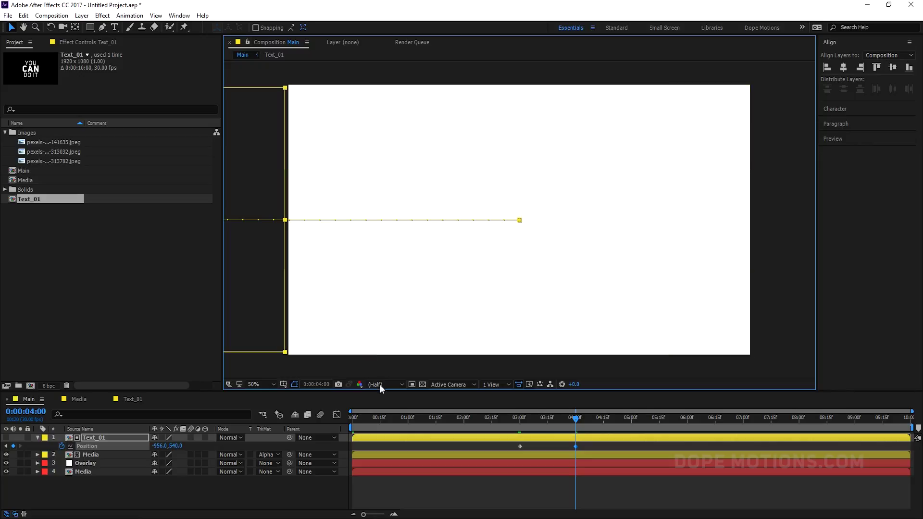
click(521, 418)
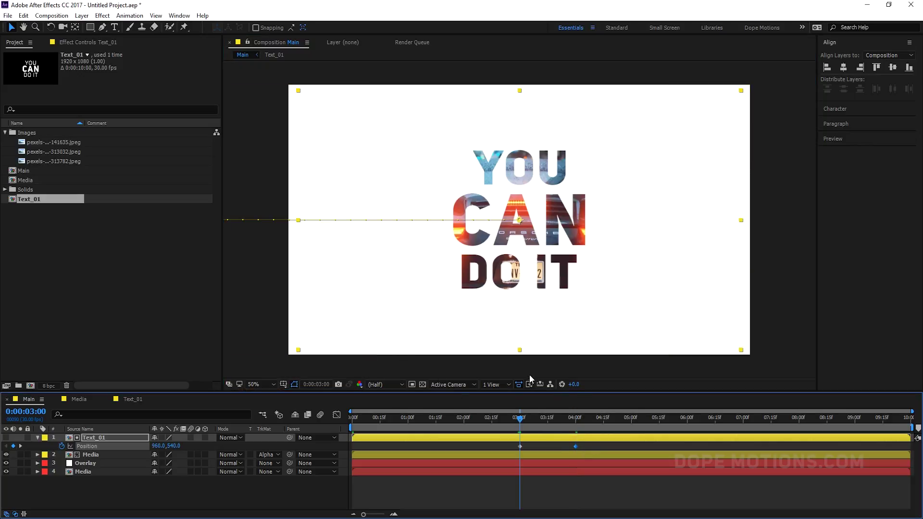
Keyframe the Overlay and bottom Media layers' Position at 0:00:03:00 and move both out of the frame to about 2888, 540 at 0:00:04:00
click(93, 463)
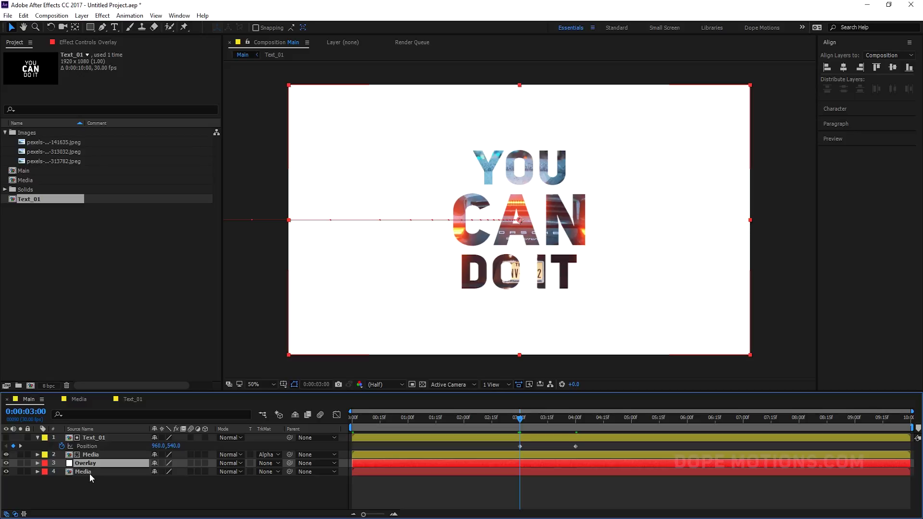
shift+click(90, 474)
key(p)
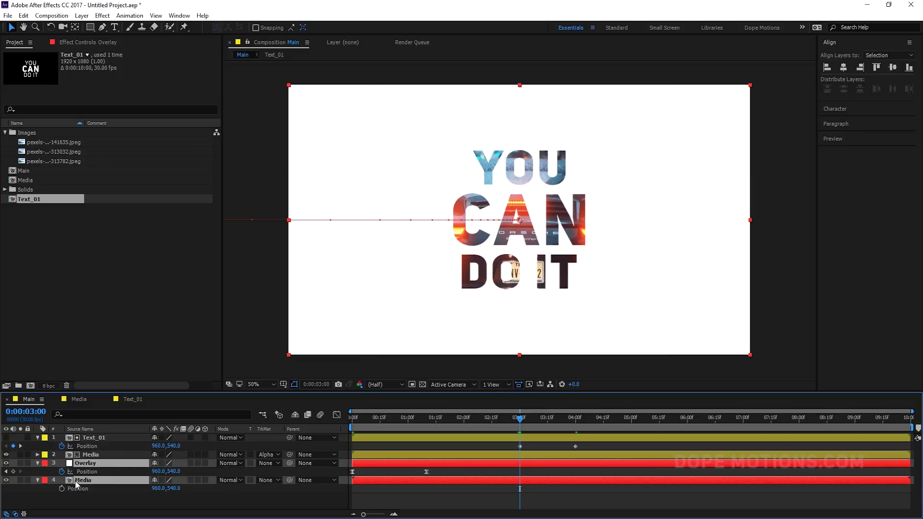
click(62, 489)
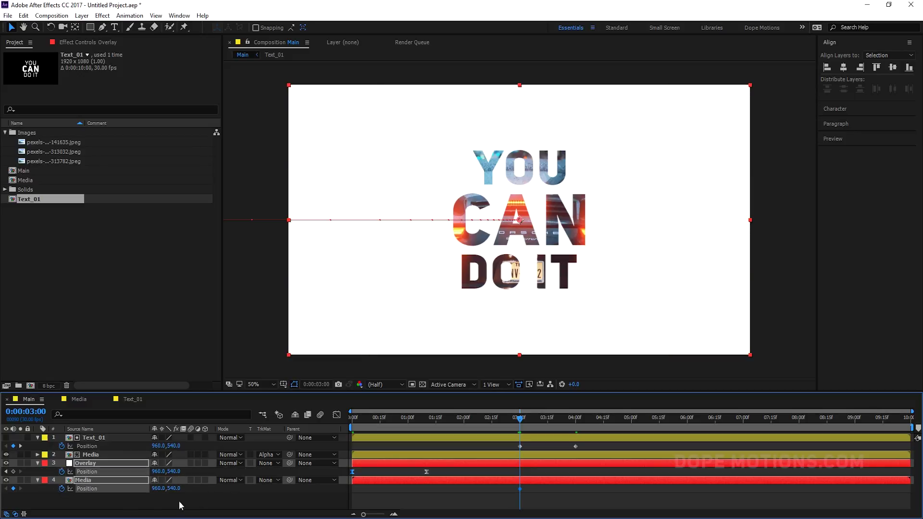
click(13, 472)
key(k)
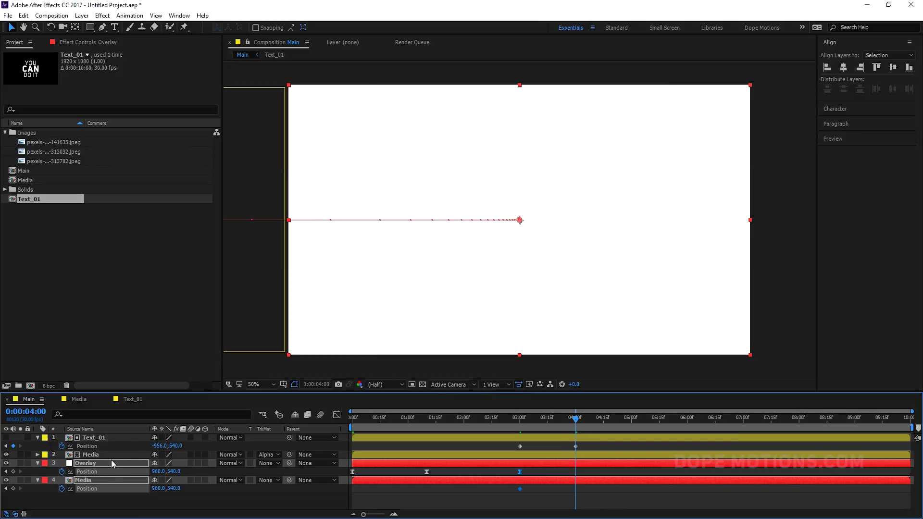
drag(379, 323, 831, 309)
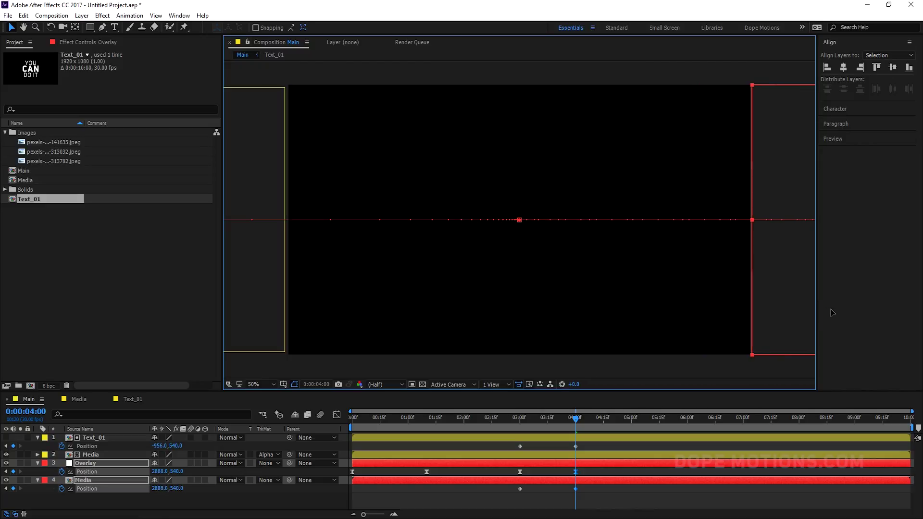
Apply Easy Ease to the 0:00:03:00 and 0:00:04:00 Position keyframes of Text_01, Overlay and the bottom Media layer
click(541, 491)
drag(518, 419, 593, 498)
key(F9)
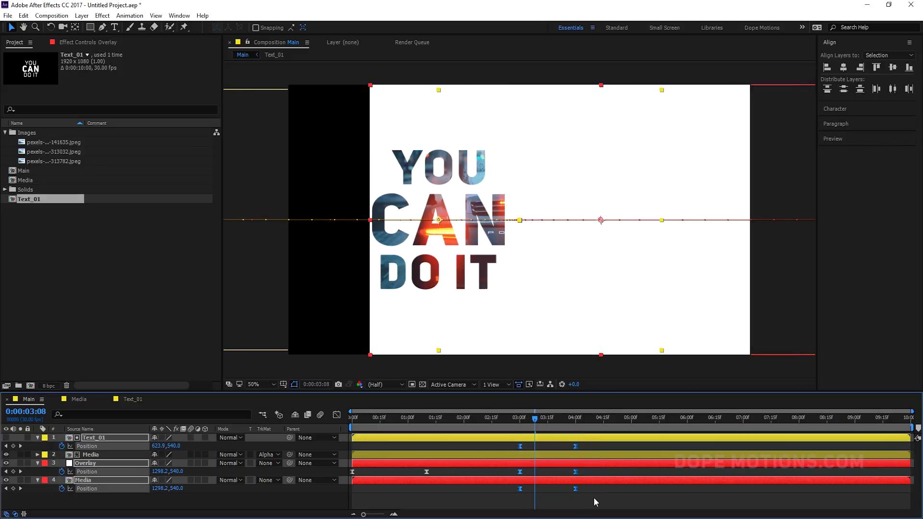
drag(533, 418, 513, 421)
click(422, 492)
Copy the bottom Media layer's two Position keyframes onto the alpha-matted Media layer at 0:00:03:00
click(96, 456)
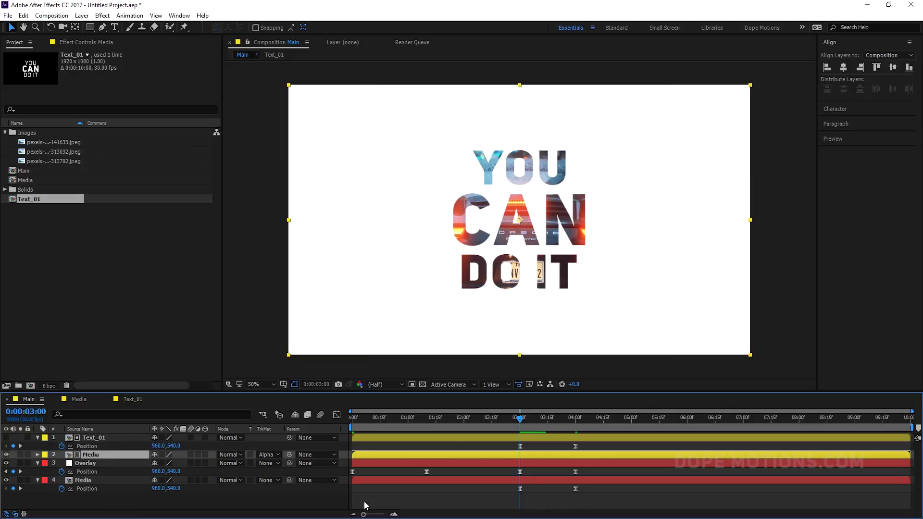
drag(511, 496, 595, 489)
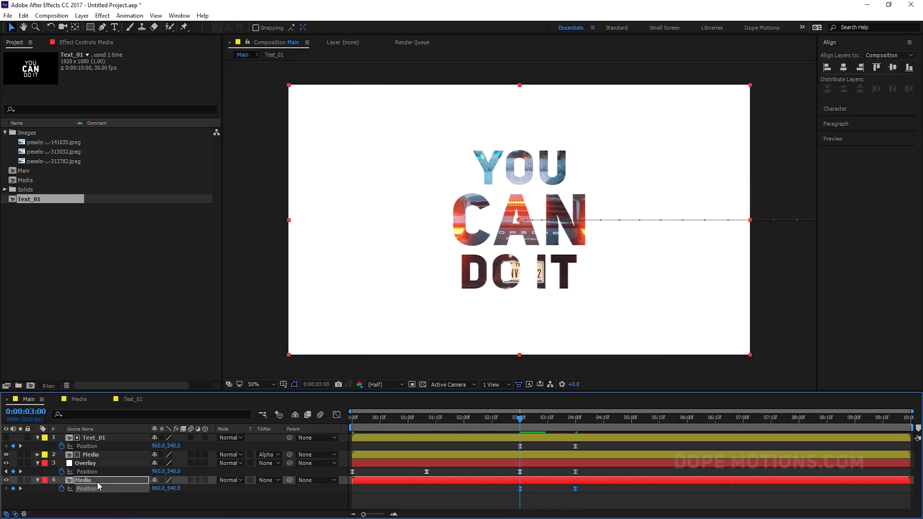
click(89, 455)
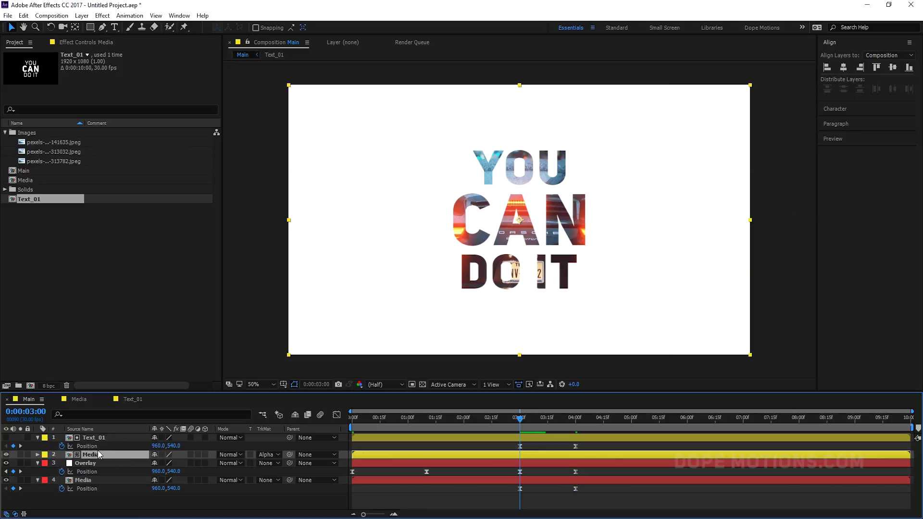
click(532, 416)
Sharpen the speed-graph peak of the Text_01, Overlay and bottom Media exit Position keyframes and preview the exit
drag(532, 415, 601, 496)
click(339, 415)
scroll(581, 478, up, 5)
drag(551, 488, 521, 488)
click(457, 488)
drag(477, 488, 504, 488)
key(space)
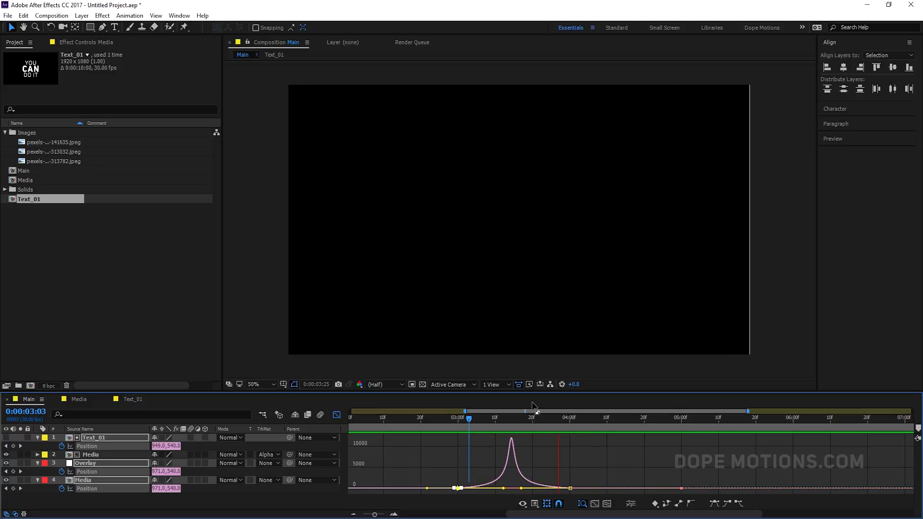
click(506, 419)
drag(507, 423, 500, 427)
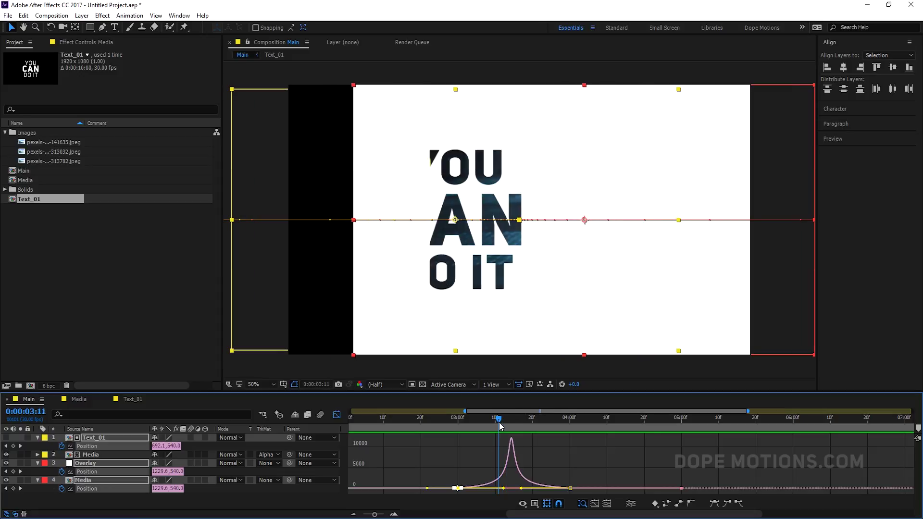
Reveal the matted Media layer's Position in an enlarged timeline and apply Easy Ease to all four layers' exit Position keyframes
click(336, 415)
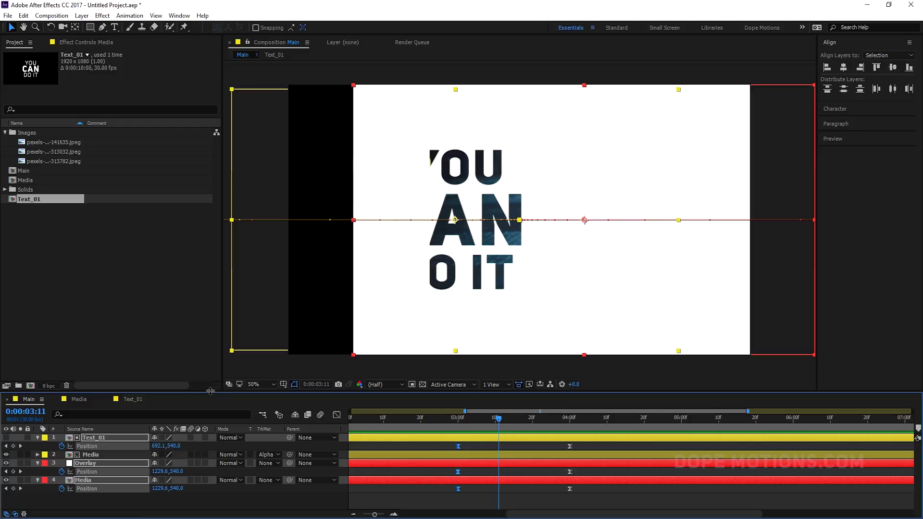
drag(218, 392, 217, 333)
click(425, 431)
click(445, 396)
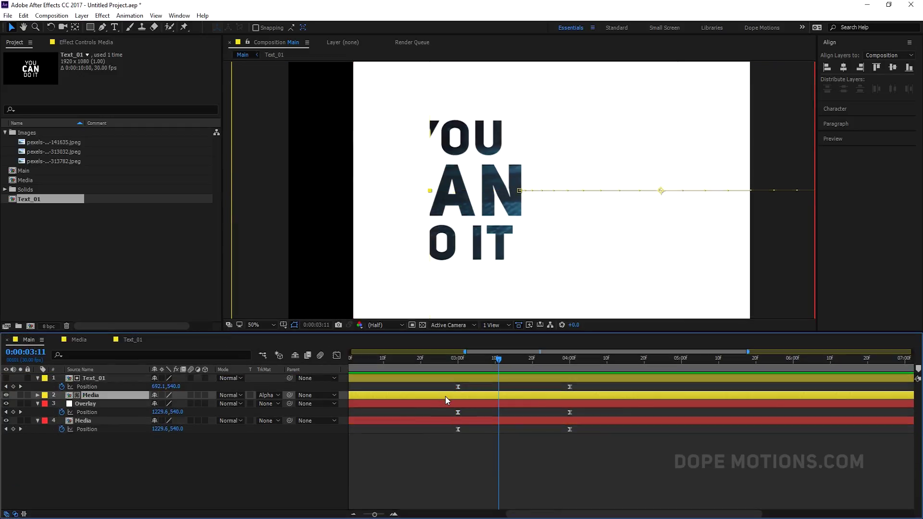
key(p)
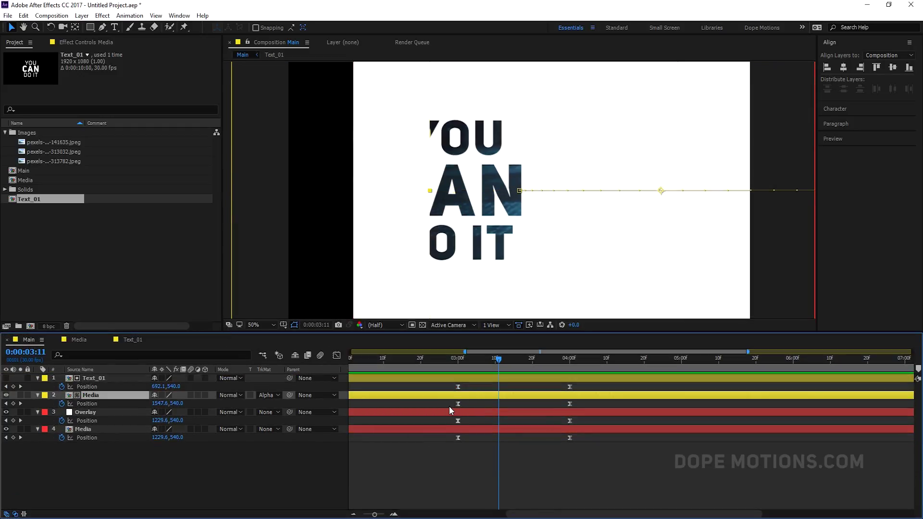
drag(449, 384, 617, 462)
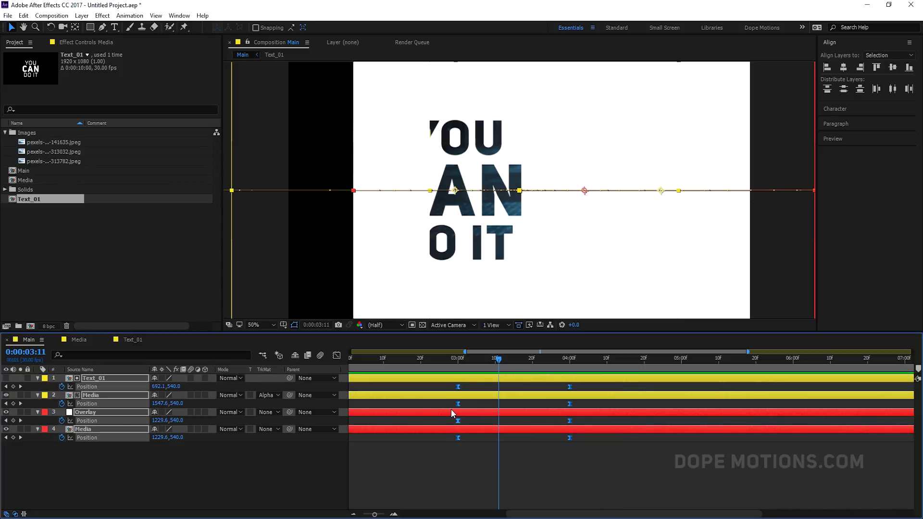
key(F9)
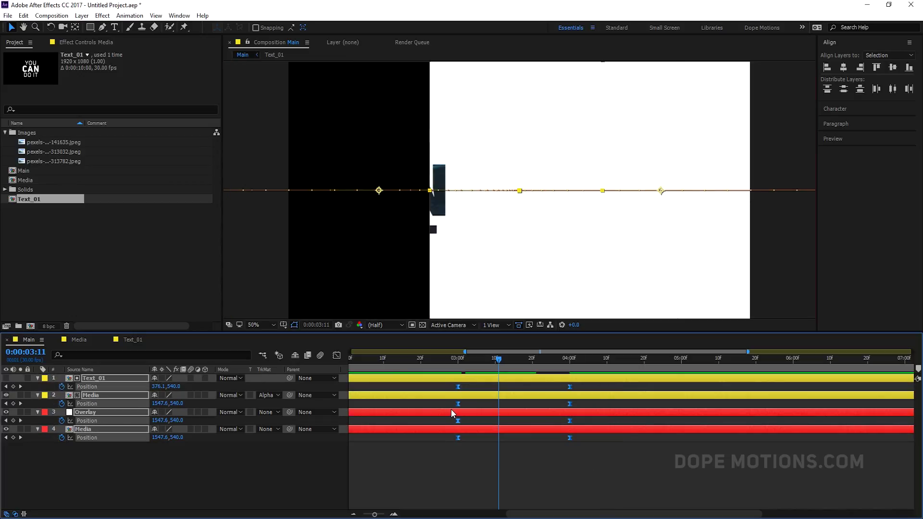
Lengthen both speed-graph handles of all four layers' exit Position keyframes into a sharp middle peak and preview the exit
click(336, 356)
drag(576, 444, 531, 482)
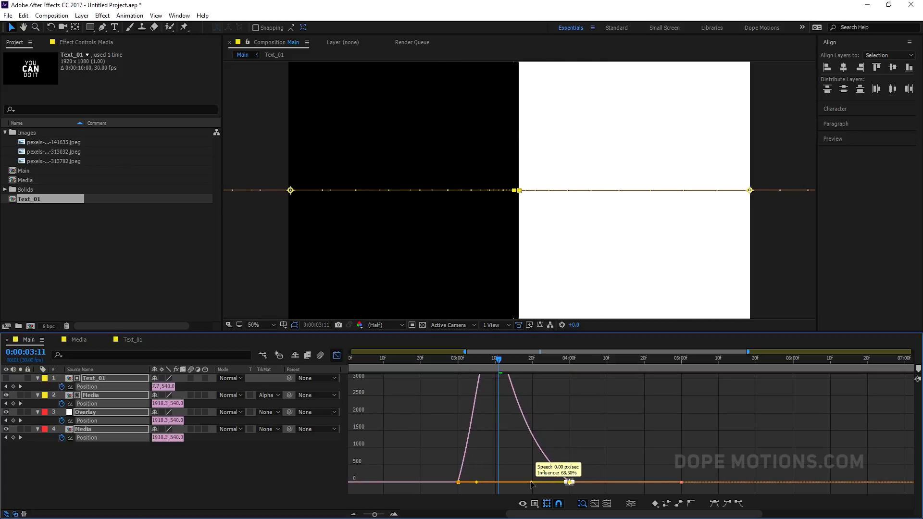
drag(444, 475, 515, 483)
drag(582, 481, 529, 483)
click(442, 362)
key(space)
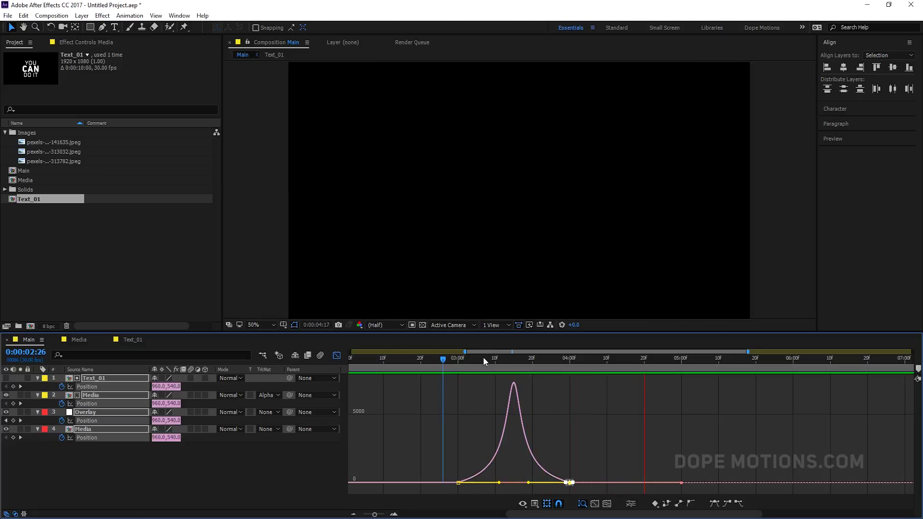
key(space)
Collapse and deselect all layers, leave the Graph Editor and show the full timeline with the current time at 0:00:03:01
click(464, 371)
key(u)
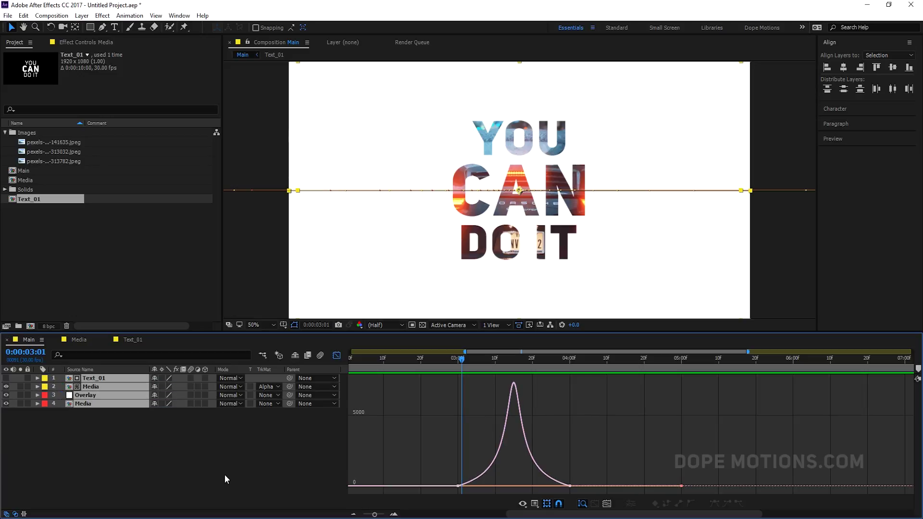
click(225, 480)
key(minus)
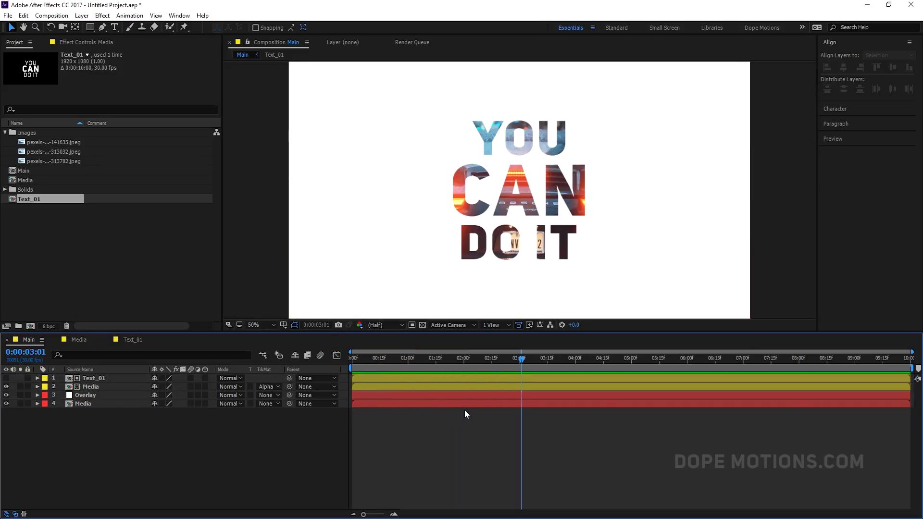
Open the Text_01 composition and draw a grey-filled rectangle shape completely covering the word CAN
click(96, 378)
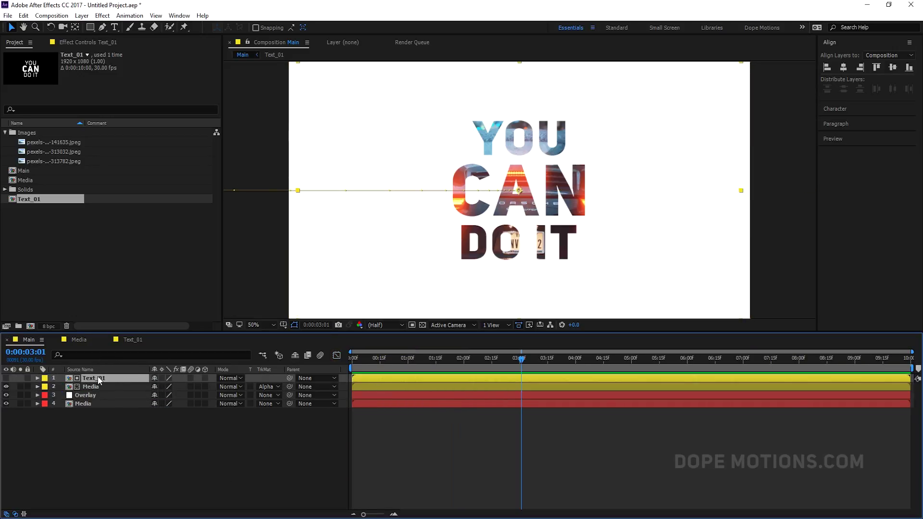
double_click(97, 379)
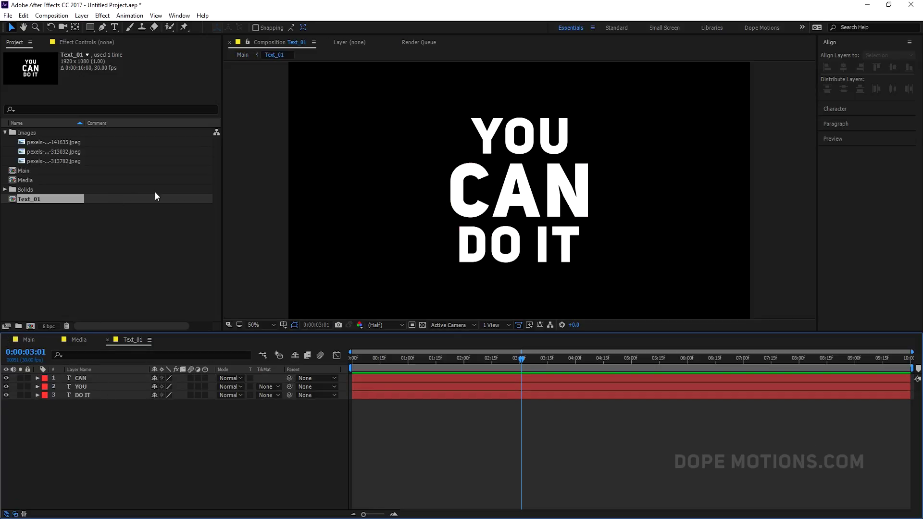
click(91, 26)
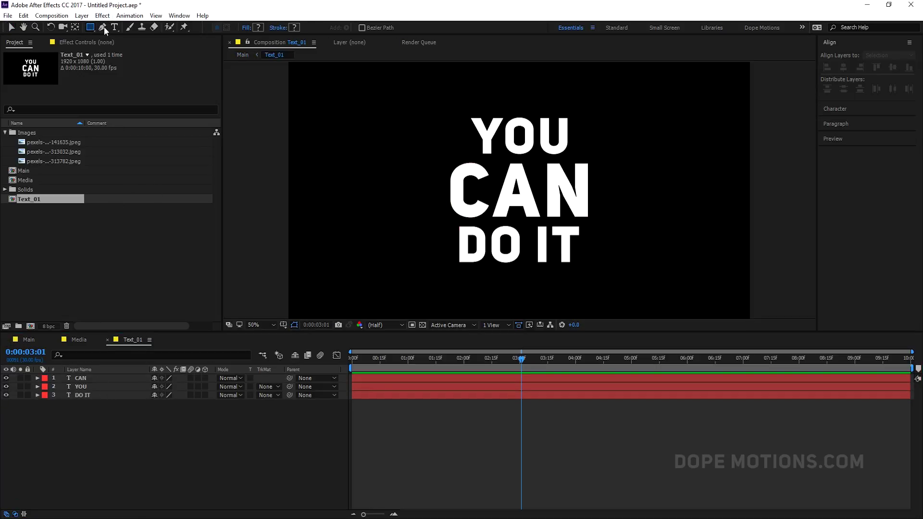
click(259, 28)
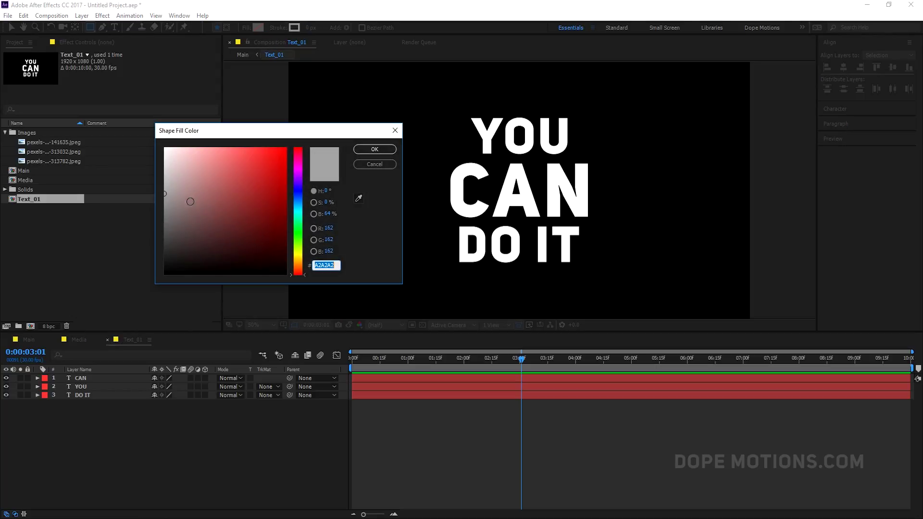
click(375, 149)
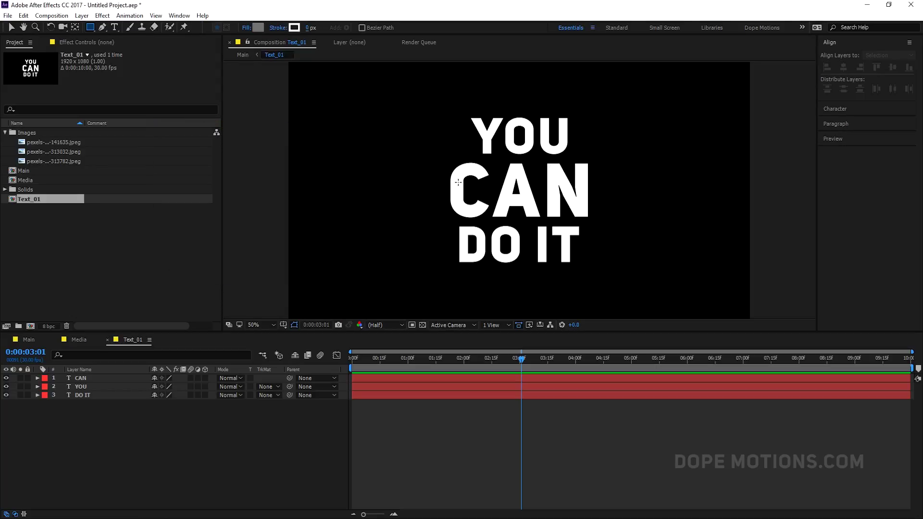
key(slash)
drag(345, 134, 680, 247)
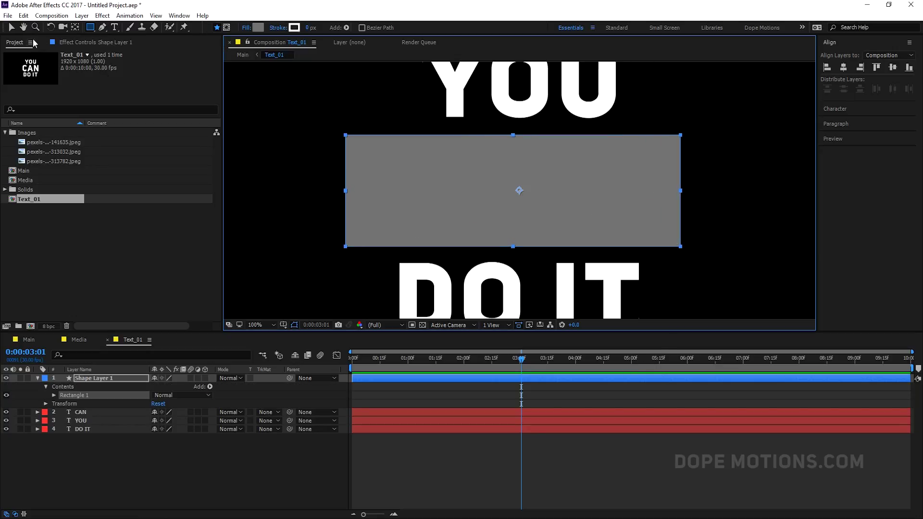
Rename the new rectangle shape layer as Matte_01
key(v)
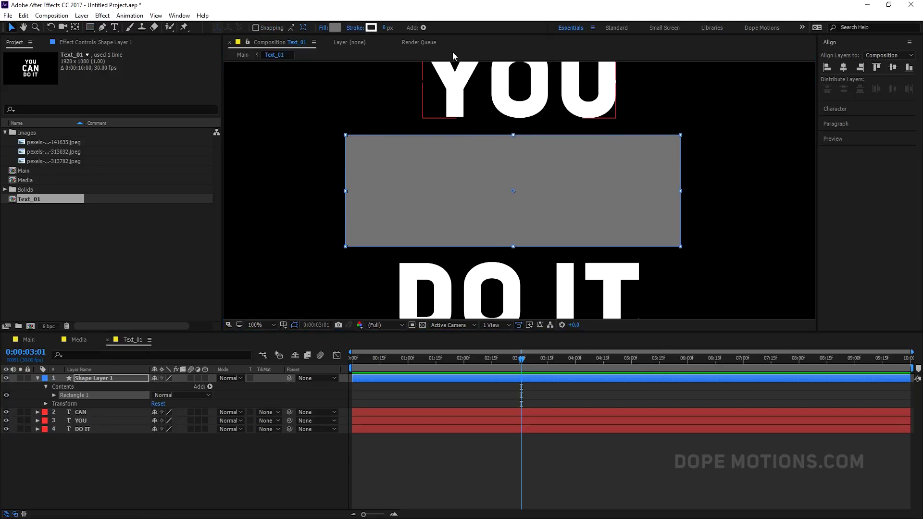
click(111, 378)
key(Return)
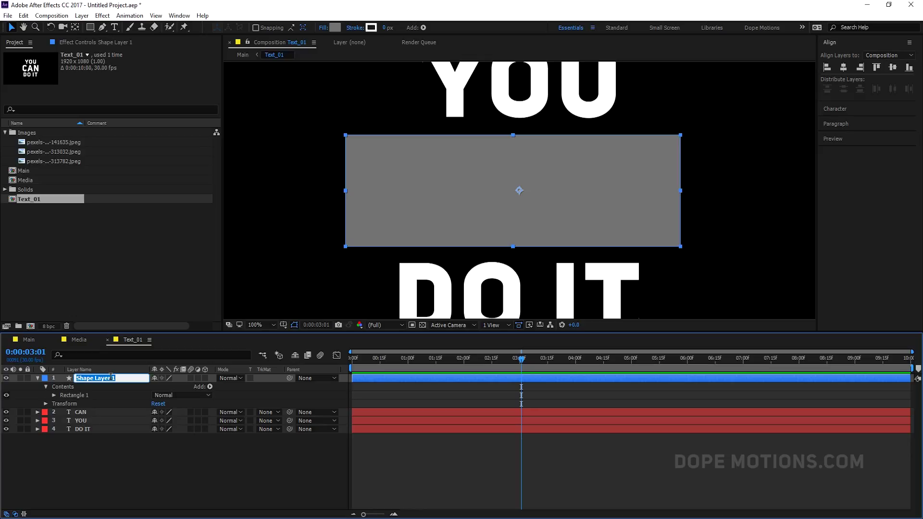
text(Matte_01)
click(376, 496)
Centre Matte_01 horizontally in the composition, place it directly beneath the CAN layer and collapse its properties
click(418, 207)
click(843, 68)
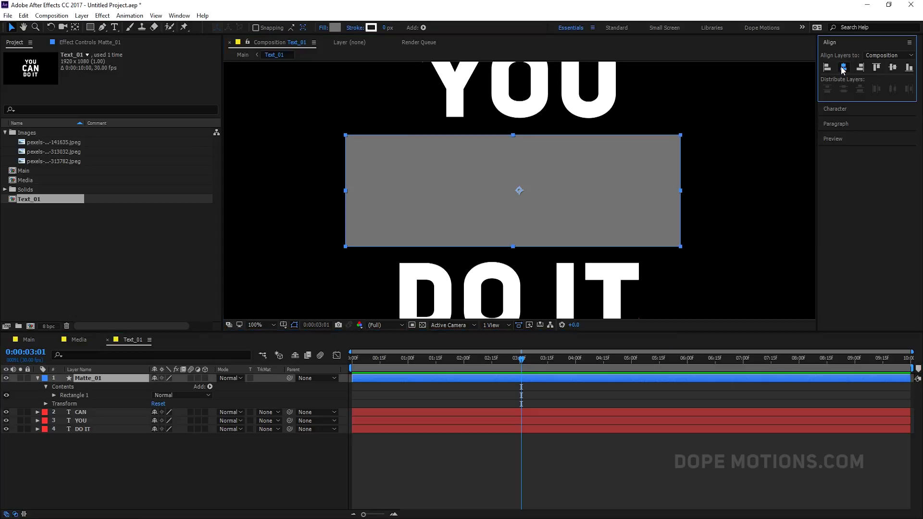
drag(99, 383, 93, 417)
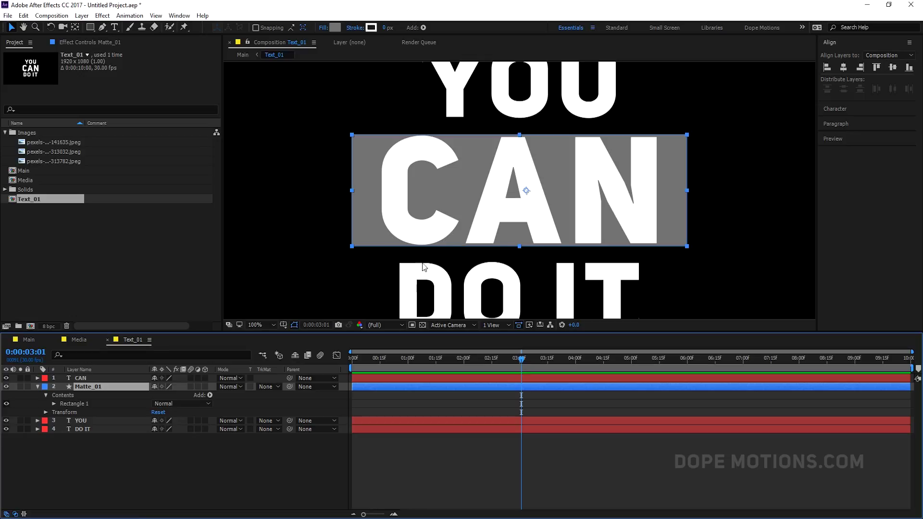
click(38, 387)
Add Position keyframes to the YOU and DO IT text layers at 0:00:01:00
click(104, 396)
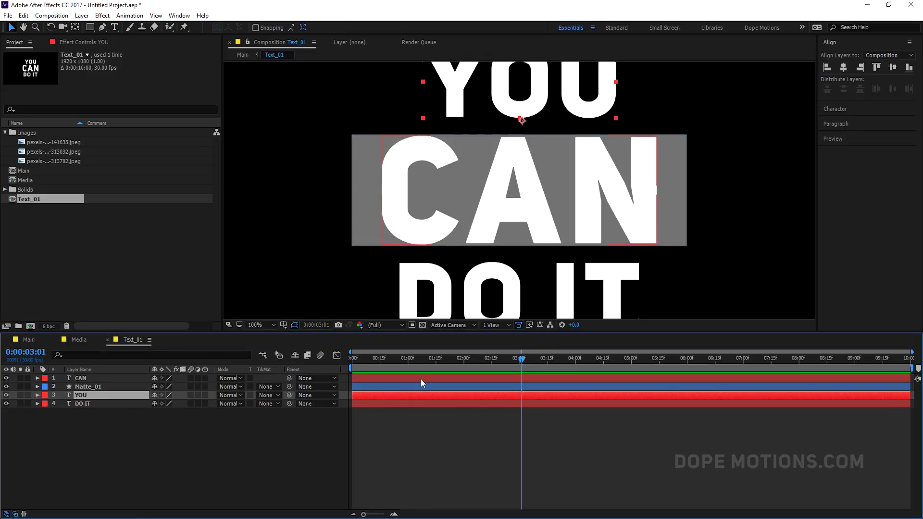
drag(417, 360, 408, 365)
key(h)
drag(676, 116, 708, 157)
key(v)
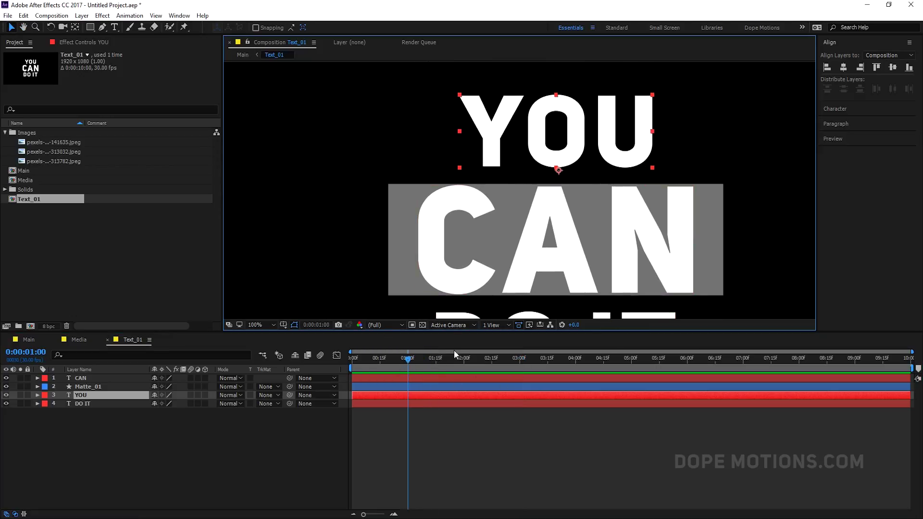
shift+click(77, 404)
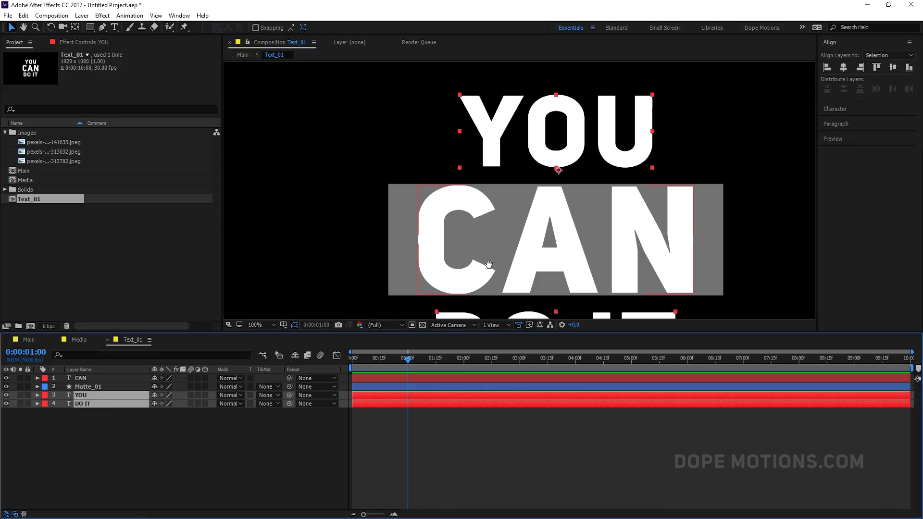
scroll(481, 228, down, 3)
key(p)
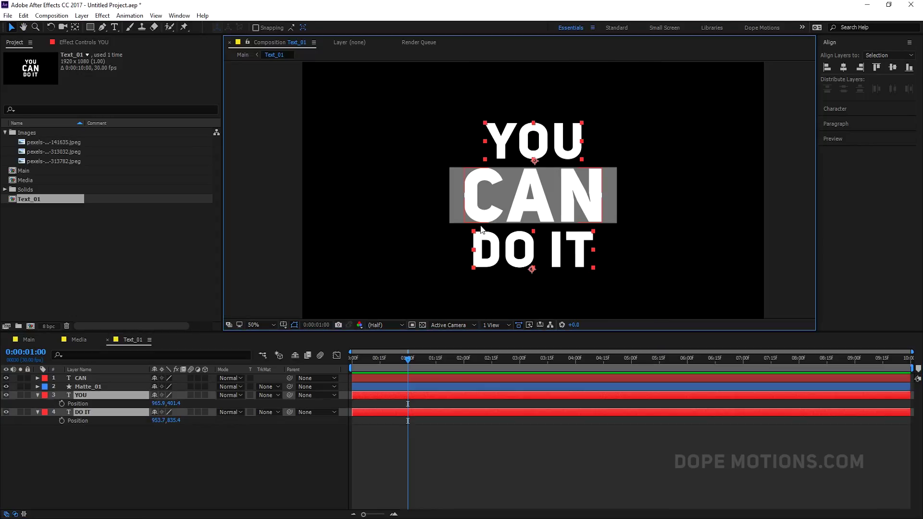
click(62, 404)
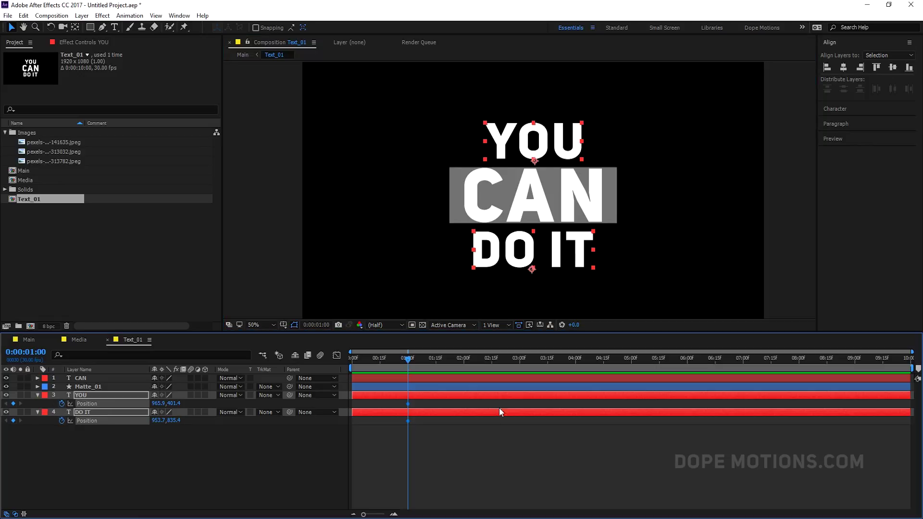
Move the YOU and DO IT Position keyframes to 0:00:02:00 in an enlarged timeline
scroll(416, 416, up, 2)
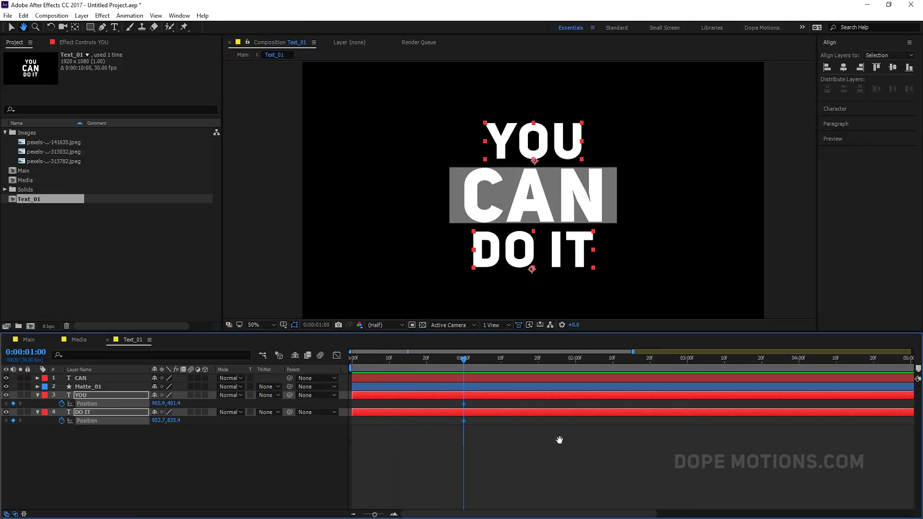
key(v)
drag(463, 404, 576, 413)
click(135, 428)
At 0:00:01:00, move YOU down to about 966, 599 and DO IT up to about 954, 625, both behind CAN
click(94, 395)
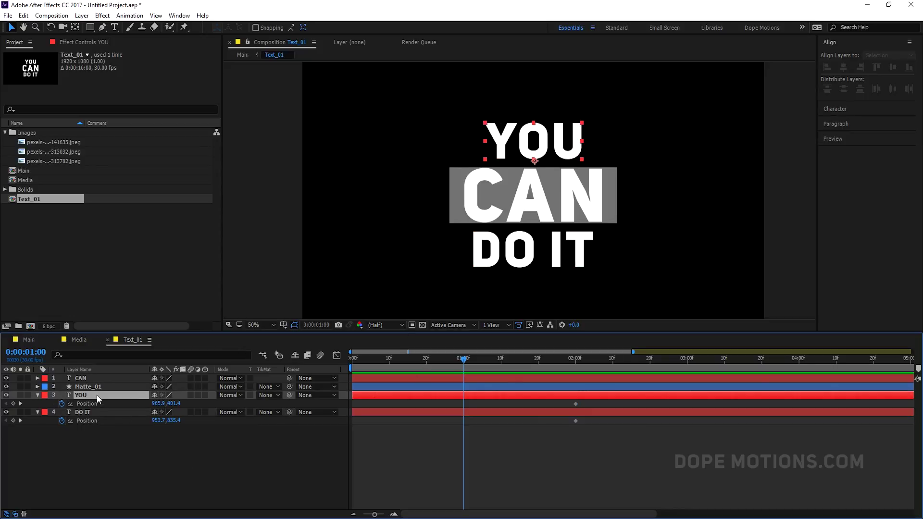
drag(539, 160, 540, 206)
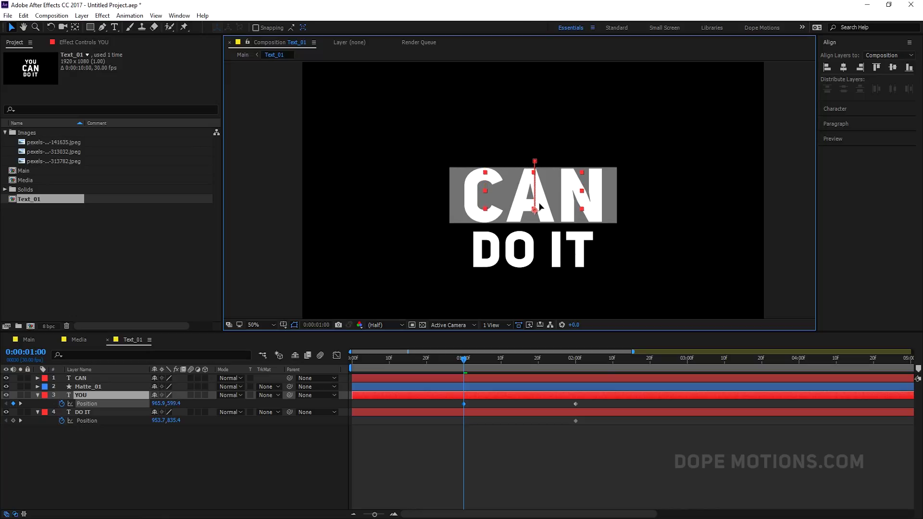
click(485, 262)
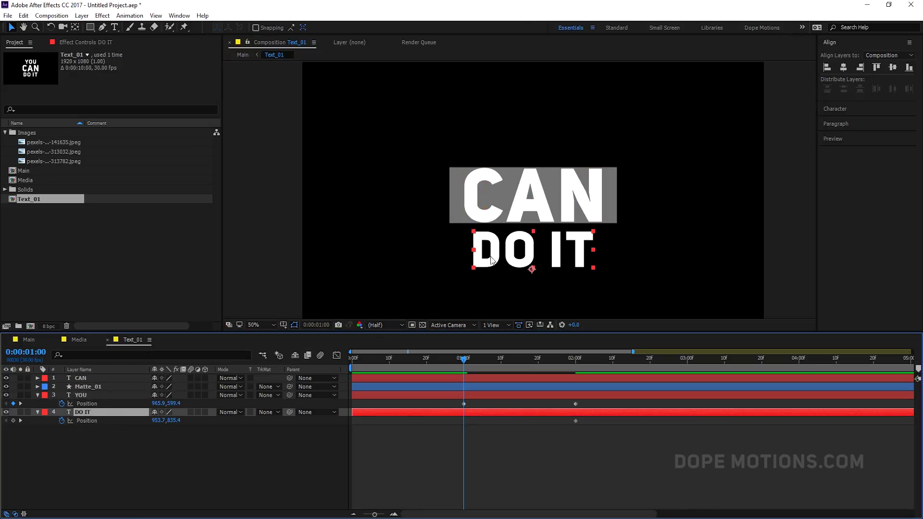
drag(526, 260, 526, 207)
click(483, 435)
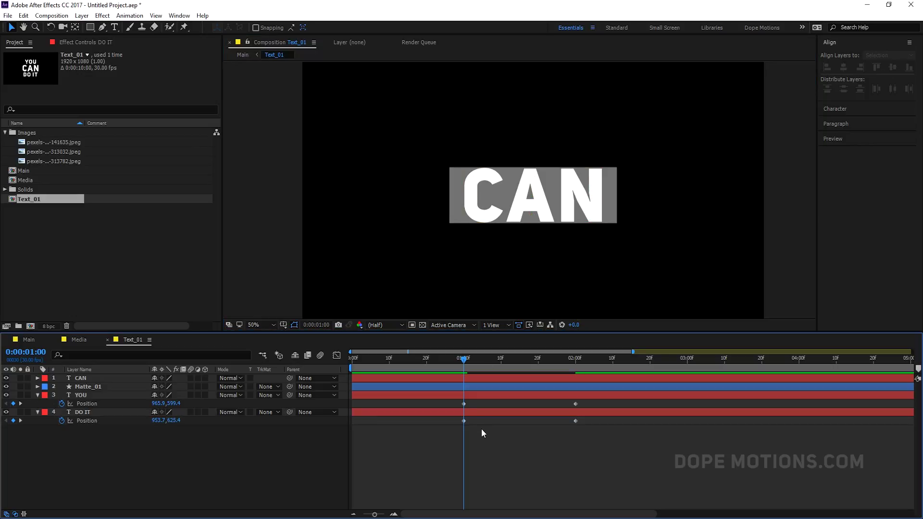
Set the YOU layer's track matte to Alpha Inverted Matte "Matte_01" and scrub to 0:00:01:11 to check the reveal
click(82, 394)
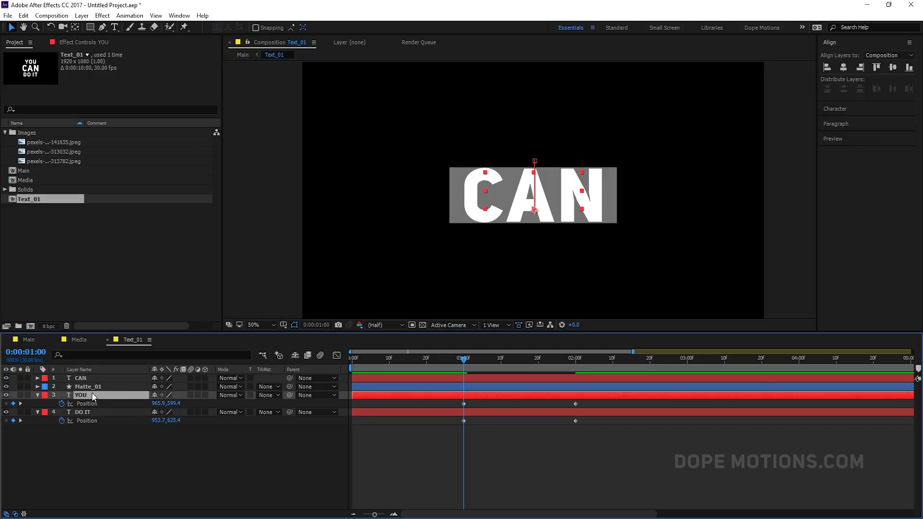
click(270, 395)
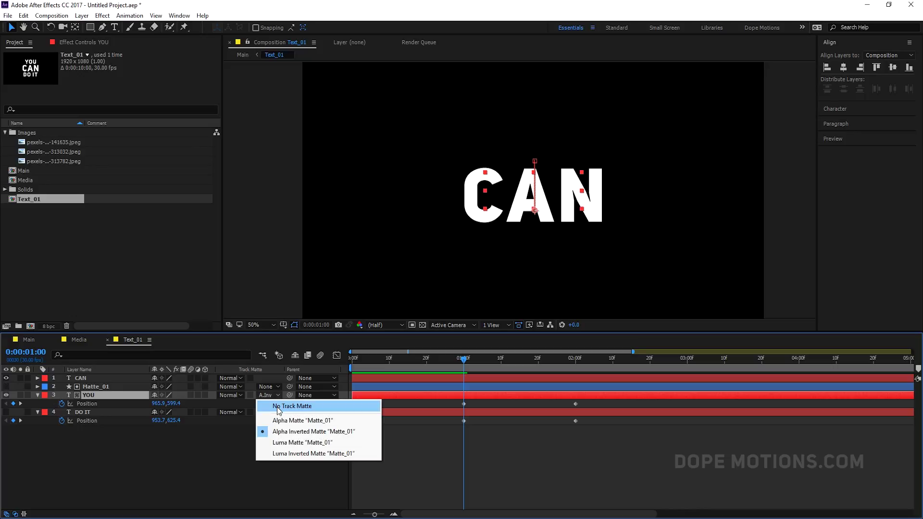
click(289, 418)
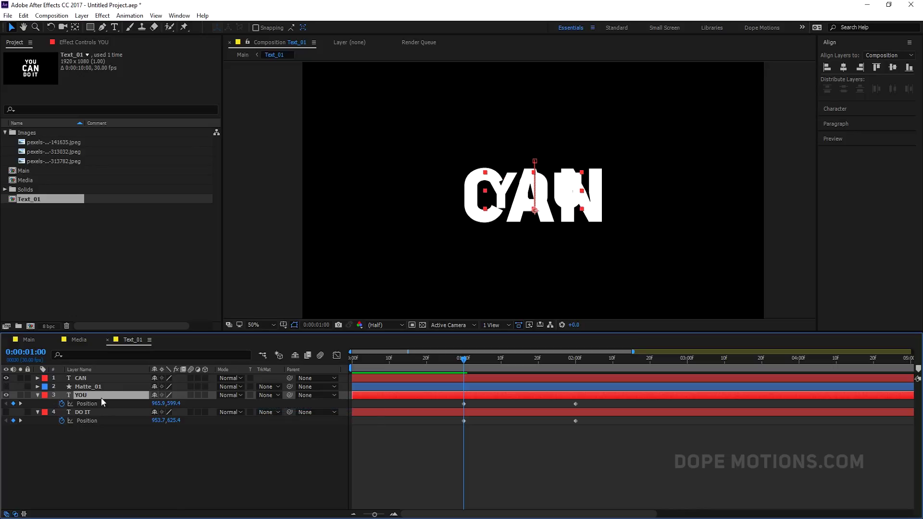
click(270, 395)
click(298, 432)
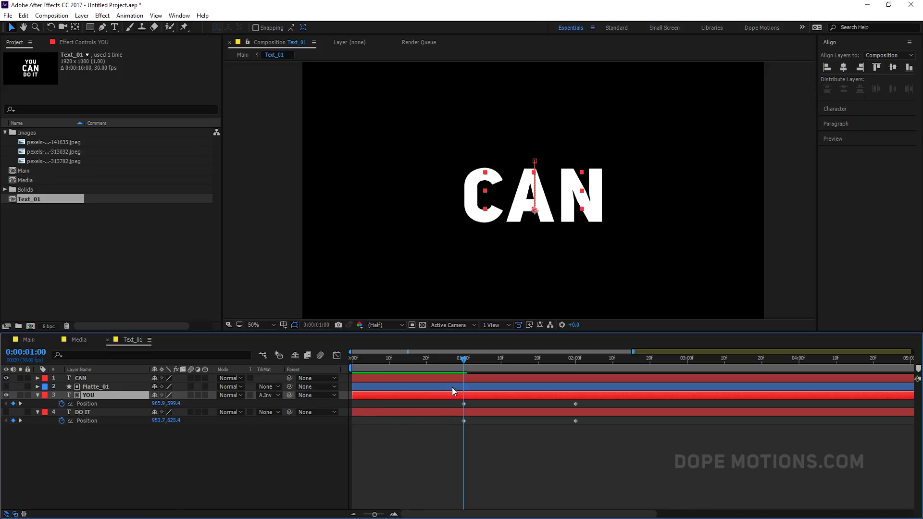
drag(462, 363, 504, 391)
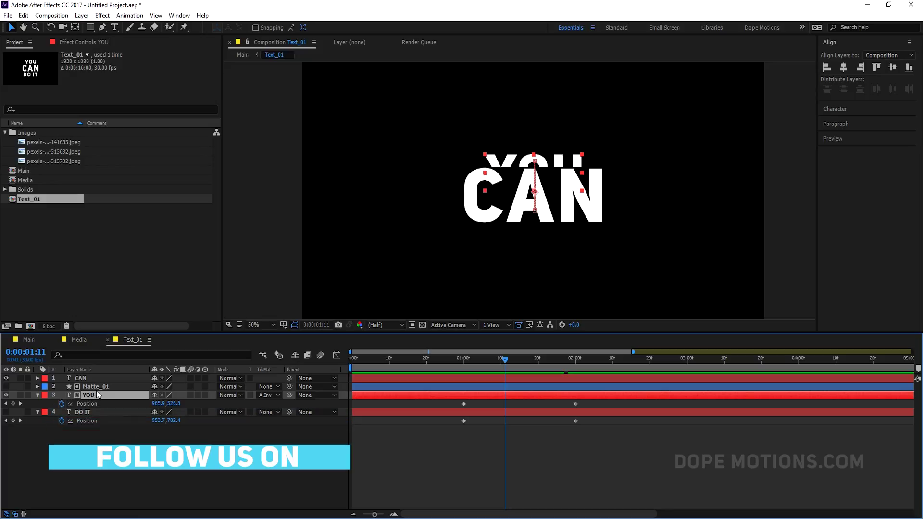
Duplicate Matte_01 and place the copy directly above the DO IT layer
click(98, 388)
key(ctrl+d)
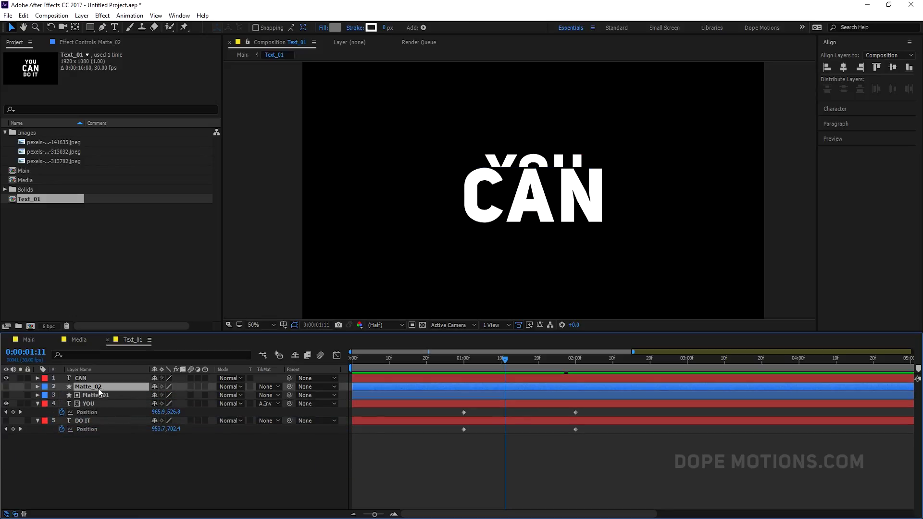
drag(100, 392, 98, 414)
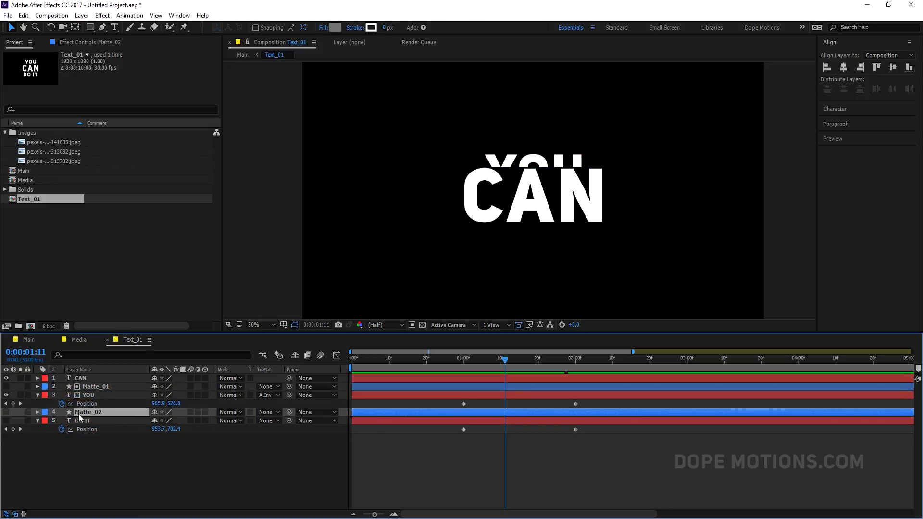
Make the DO IT layer visible, set its track matte to Alpha Inverted Matte "Matte_02" and scrub to 0:00:01:21
click(6, 421)
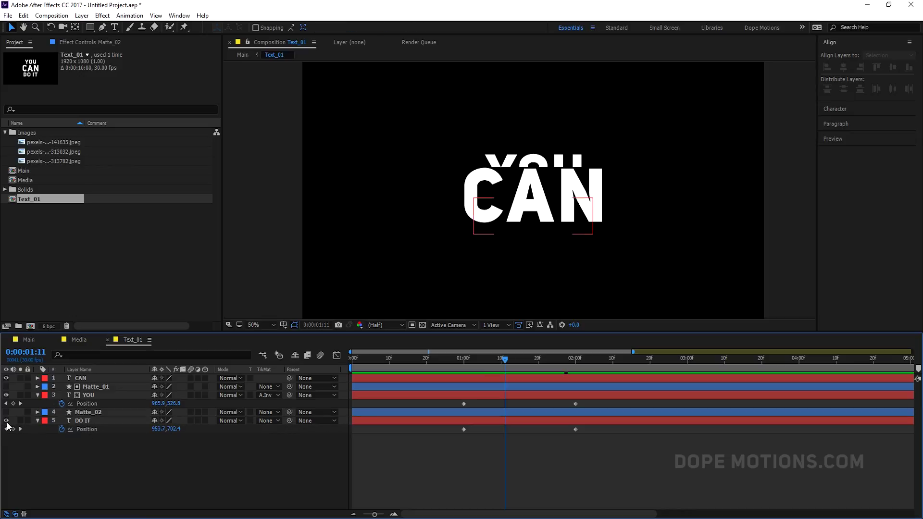
click(271, 421)
click(292, 456)
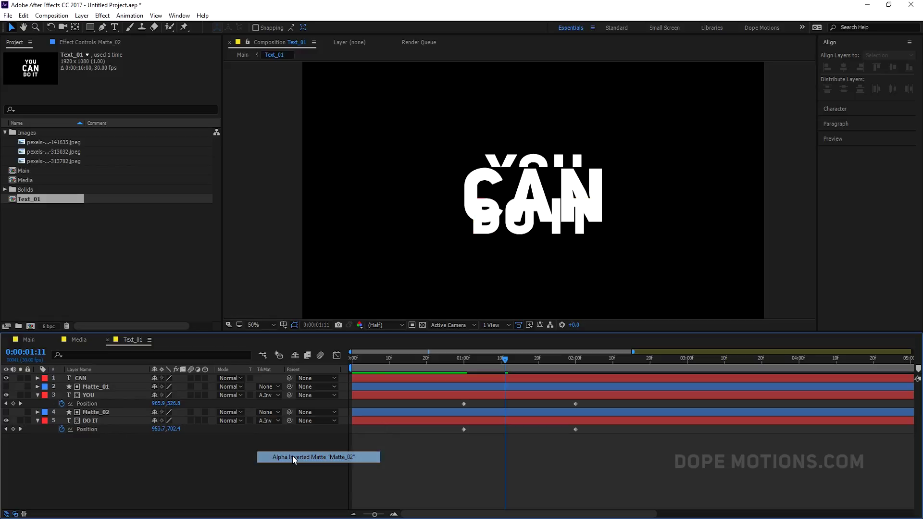
drag(508, 359, 542, 371)
Apply Easy Ease to the YOU and DO IT Position keyframes and lengthen their final speed-graph handle so the motion peaks early
drag(455, 399, 592, 433)
key(F9)
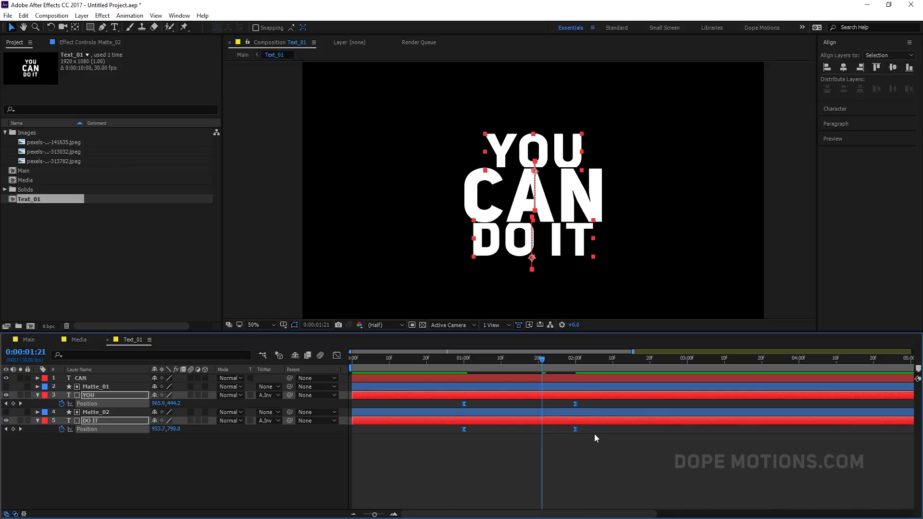
click(337, 356)
drag(614, 461, 519, 482)
click(237, 489)
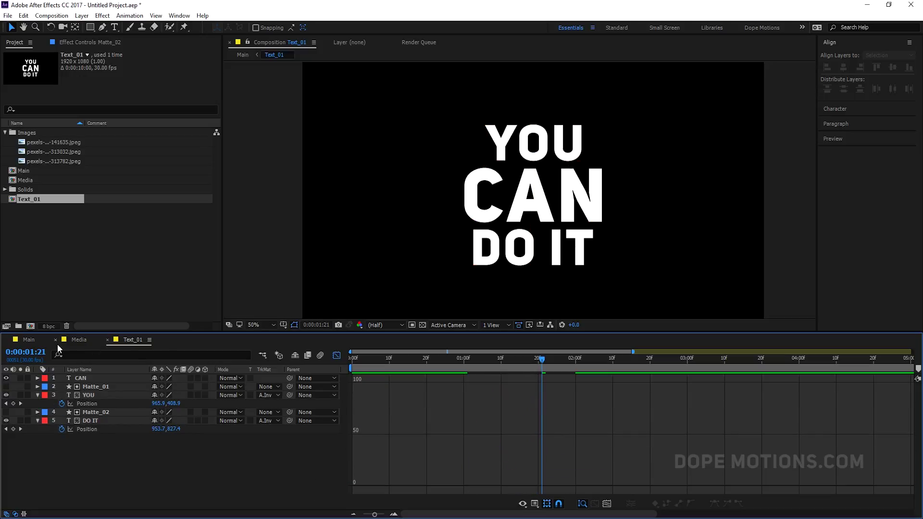
Preview the Main composition from its start and park the current time at 0:00:02:24
click(33, 340)
key(Home)
key(space)
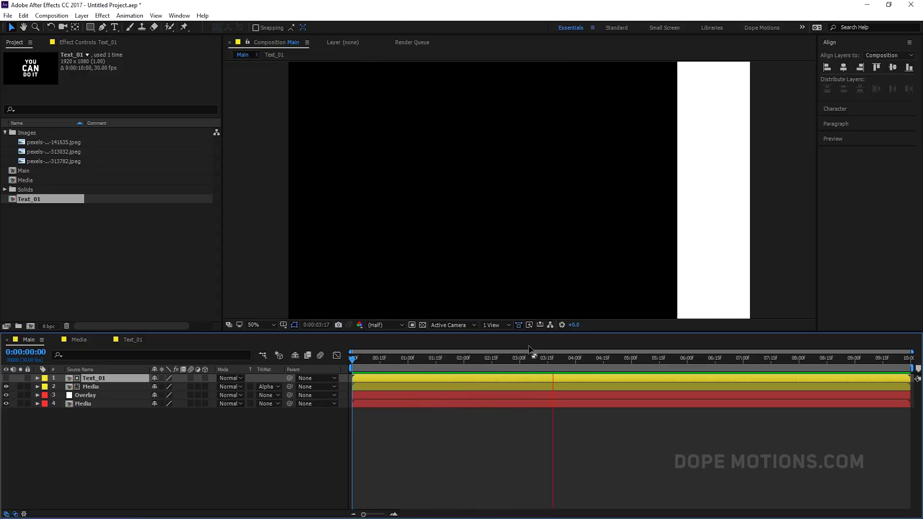
click(555, 360)
click(507, 358)
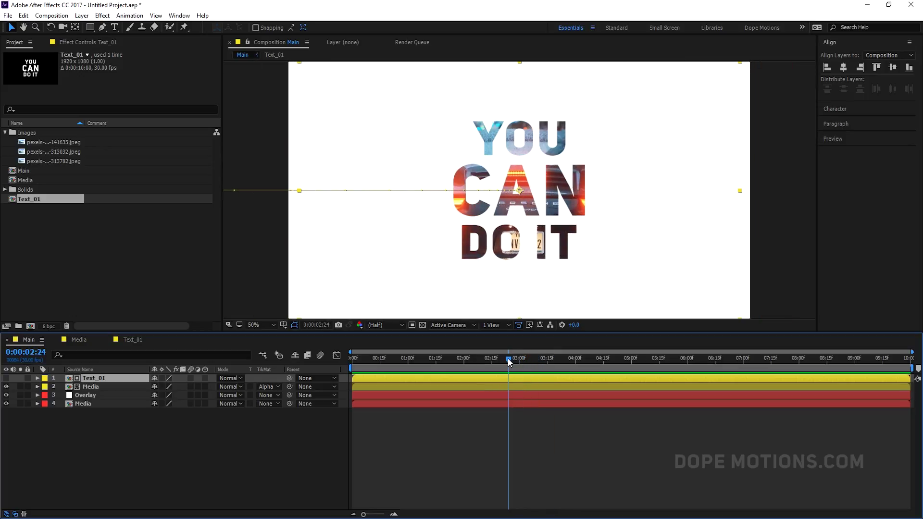
Pre-compose all four layers of the Main composition into a new composition named Scene_01
click(128, 439)
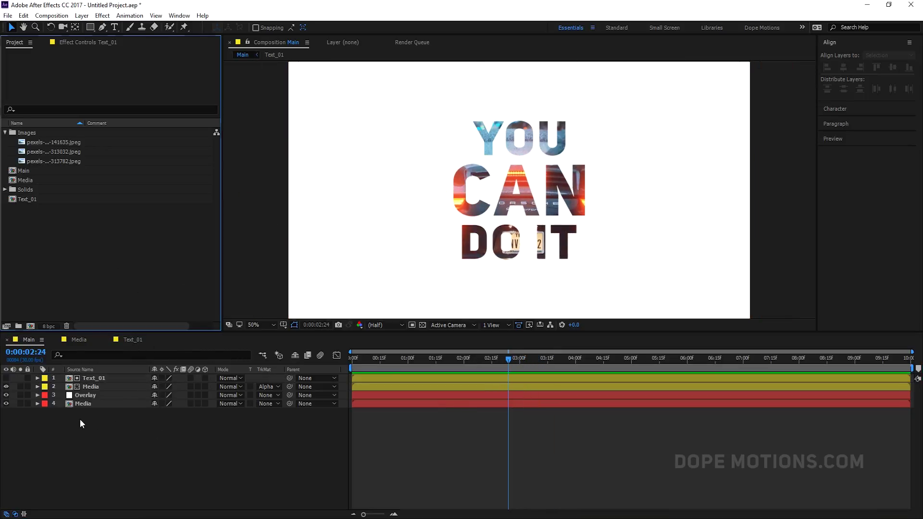
drag(80, 419, 97, 377)
right_click(96, 377)
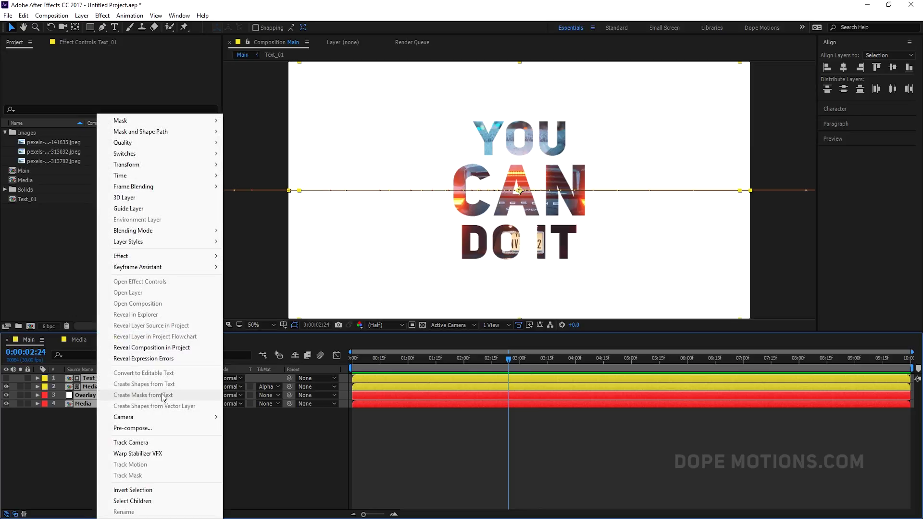
click(143, 429)
text(Scene_01)
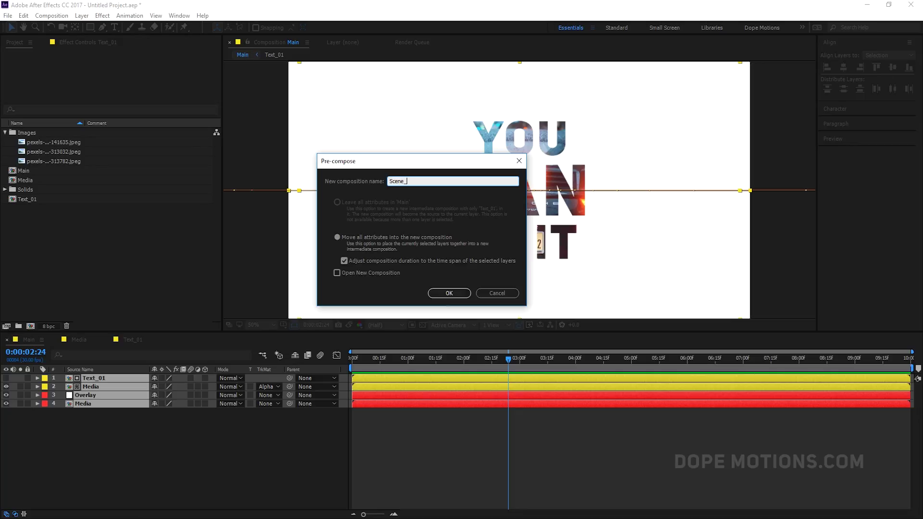
click(454, 291)
Duplicate the Scene_01 composition as Scene_02 and place it below Scene_01 in Main, starting at 0:00:03:00
click(11, 281)
click(5, 133)
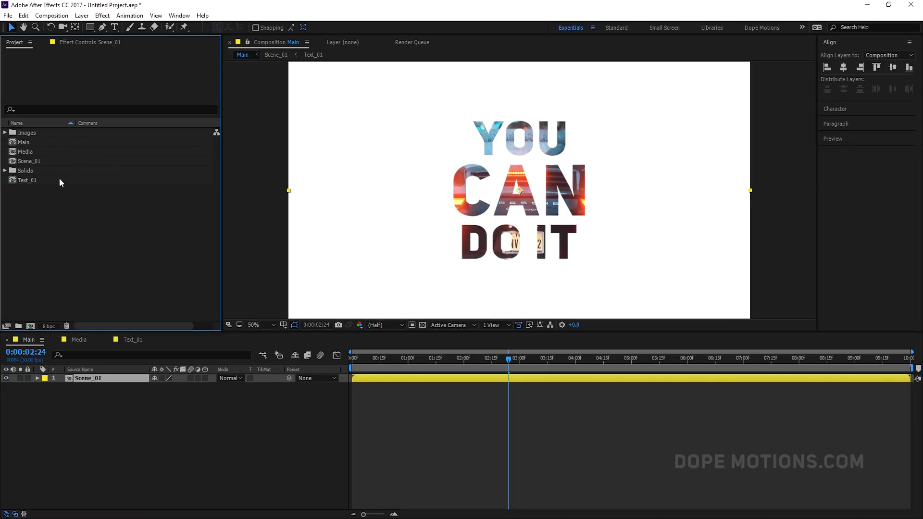
click(33, 162)
key(ctrl+d)
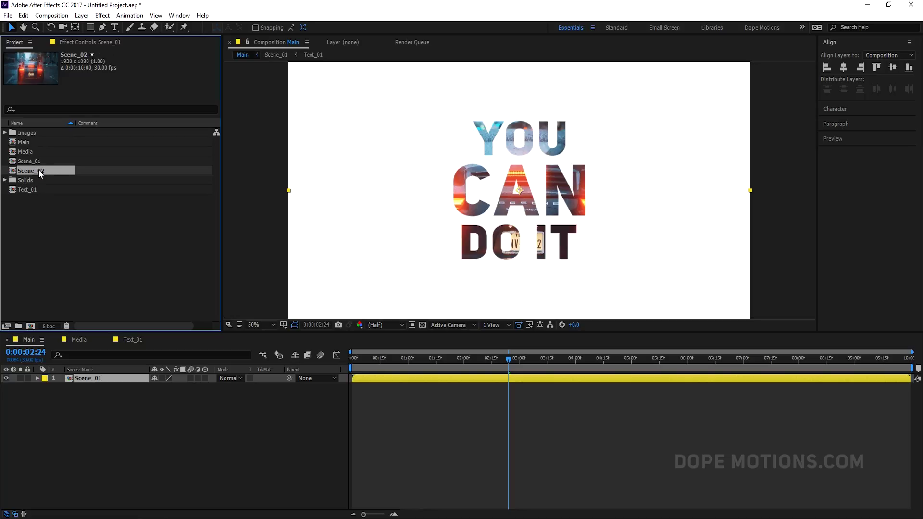
drag(38, 169, 510, 394)
drag(509, 359, 529, 387)
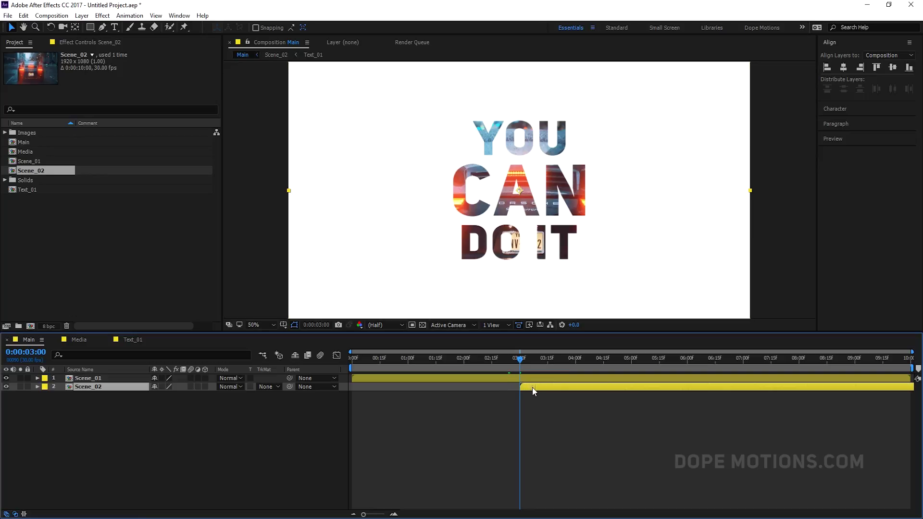
Open Scene_02, scrub to 0:00:02:20 and apply a Fill effect to the Overlay layer
double_click(95, 385)
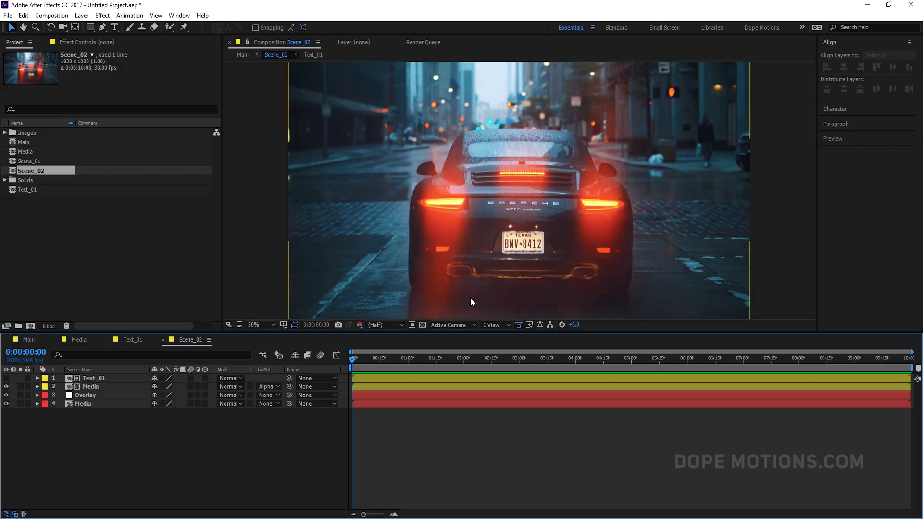
key(comma)
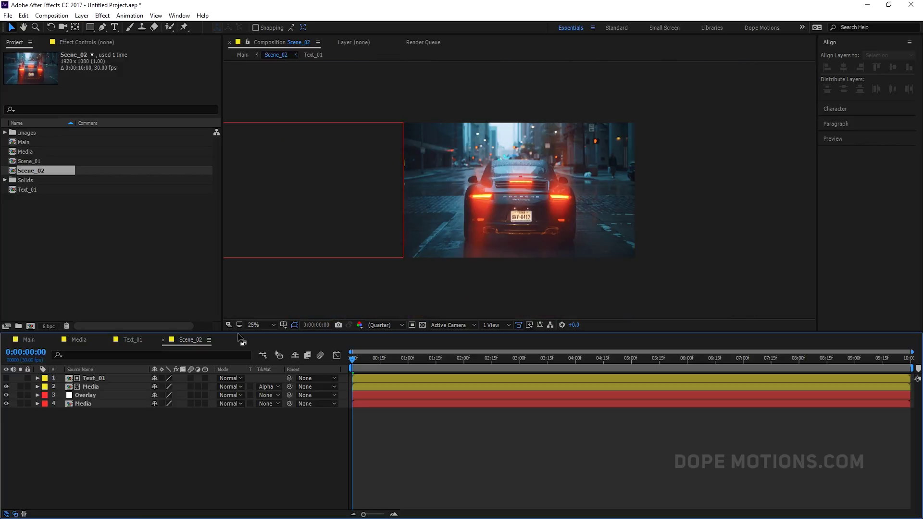
click(91, 396)
drag(396, 358, 501, 365)
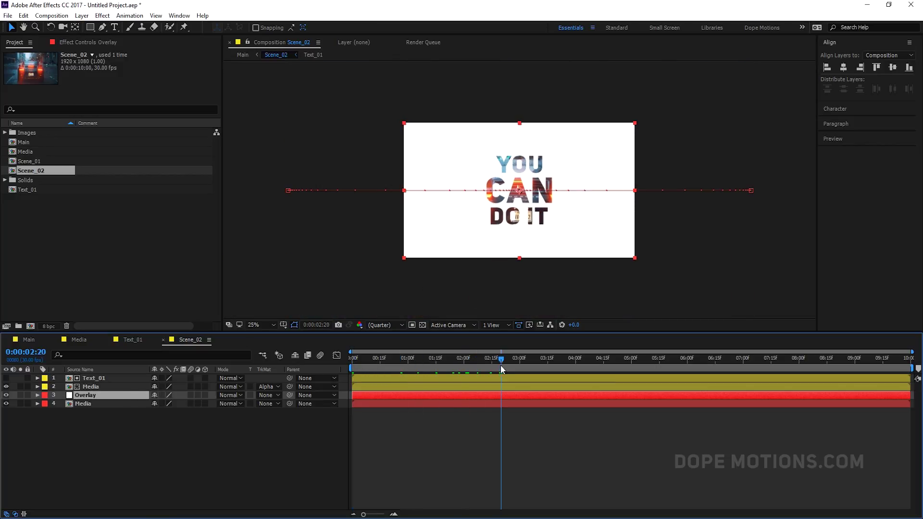
key(ctrl+space)
key(1)
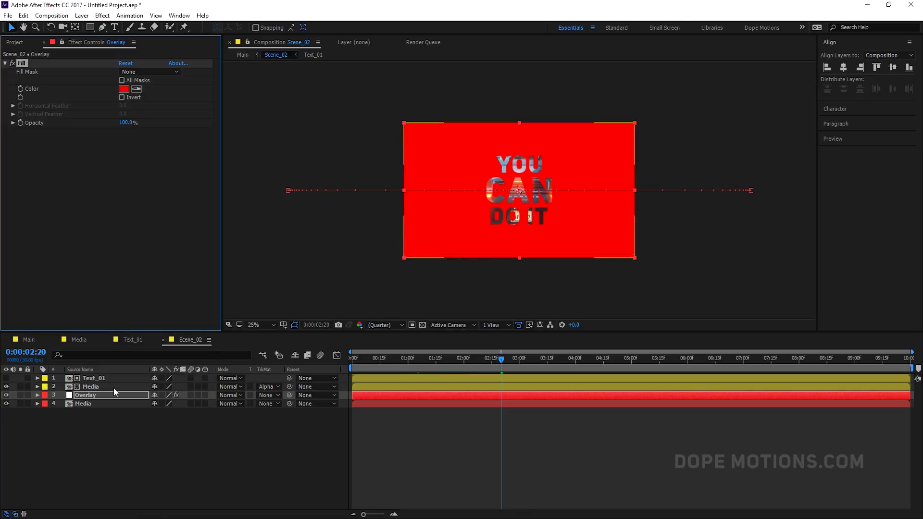
Set the Overlay layer's Fill color to a saturated golden yellow
click(124, 89)
drag(304, 224, 303, 257)
mouse_move(258, 157)
mouse_down()
mouse_move(279, 150)
mouse_move(273, 156)
mouse_up()
drag(302, 253, 301, 258)
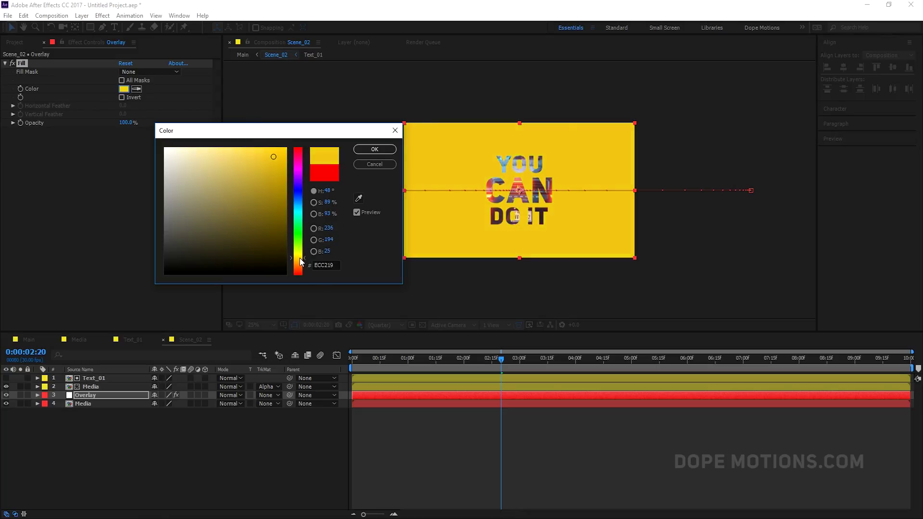
drag(273, 157, 284, 156)
click(375, 149)
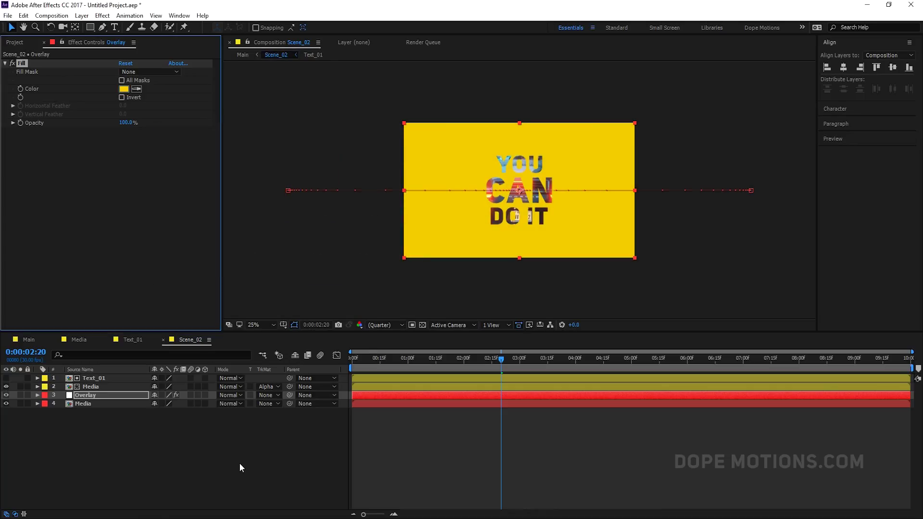
click(239, 463)
key(period)
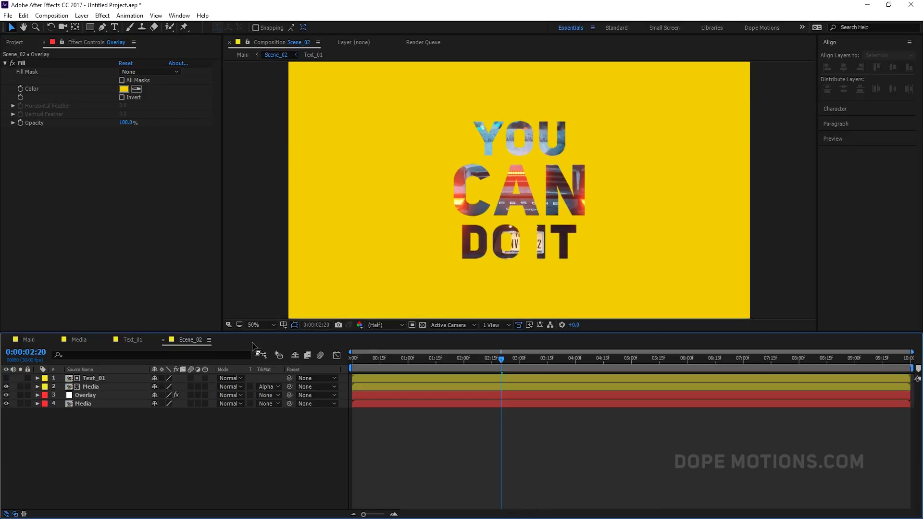
Check the scene change in Main, then shift all four layers inside Scene_02 to start at 0:00:01:00
click(38, 339)
mouse_move(504, 360)
mouse_down()
mouse_move(594, 362)
mouse_move(520, 368)
mouse_up()
double_click(114, 387)
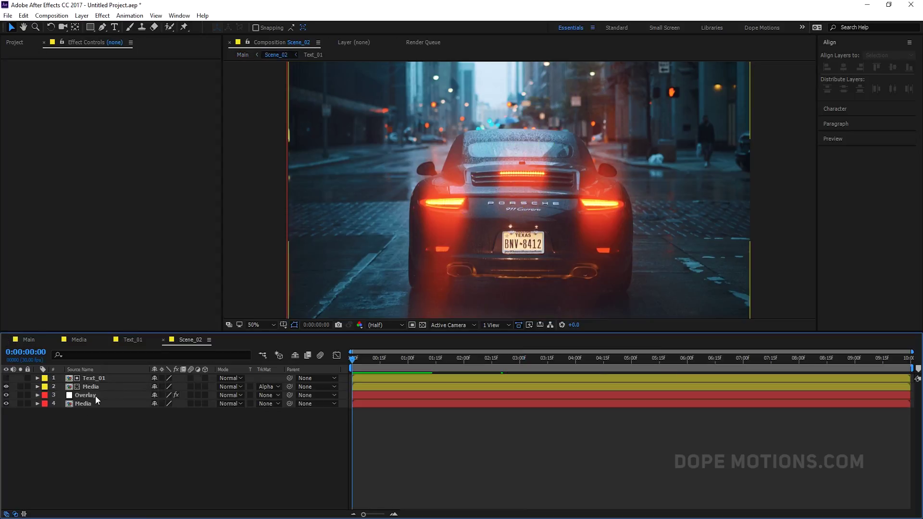
drag(77, 426, 94, 379)
drag(380, 381, 436, 380)
click(387, 446)
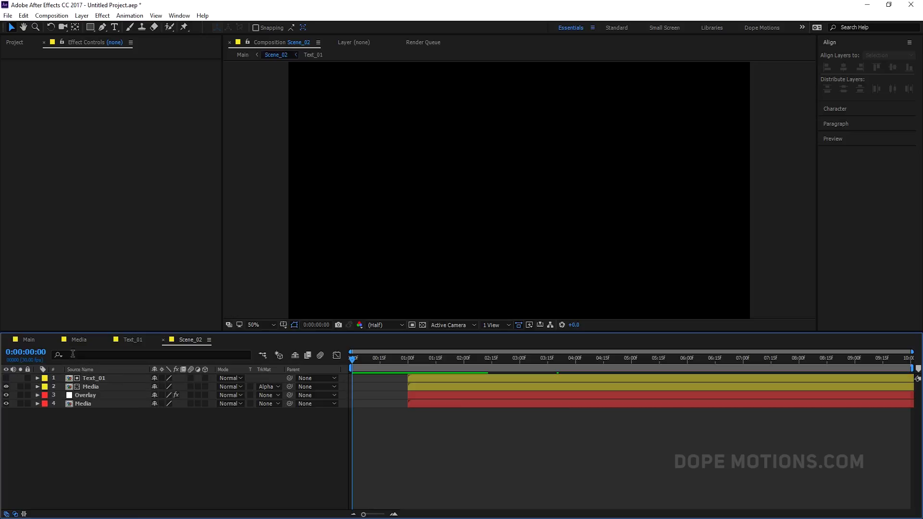
Reveal the keyframes of all Scene_02 layers and move both Media layers back to start at 0:00:00:00
click(89, 404)
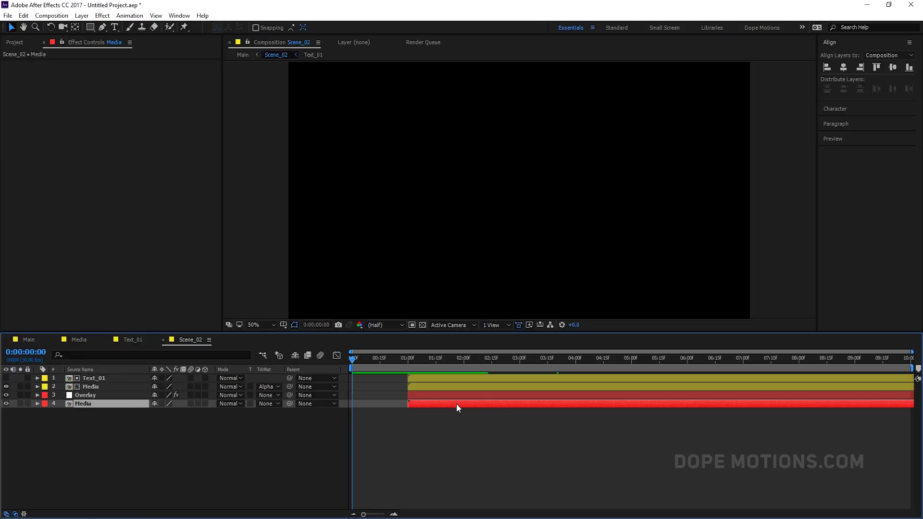
shift+click(126, 378)
key(u)
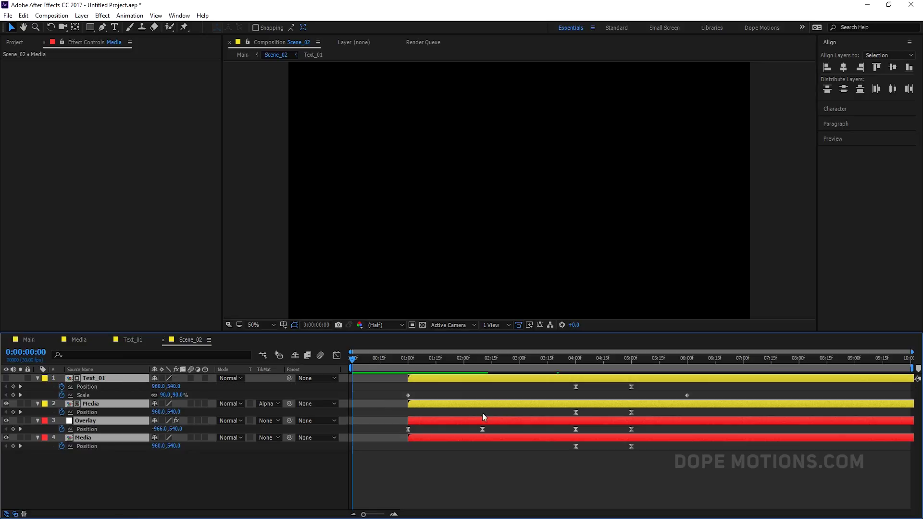
click(472, 468)
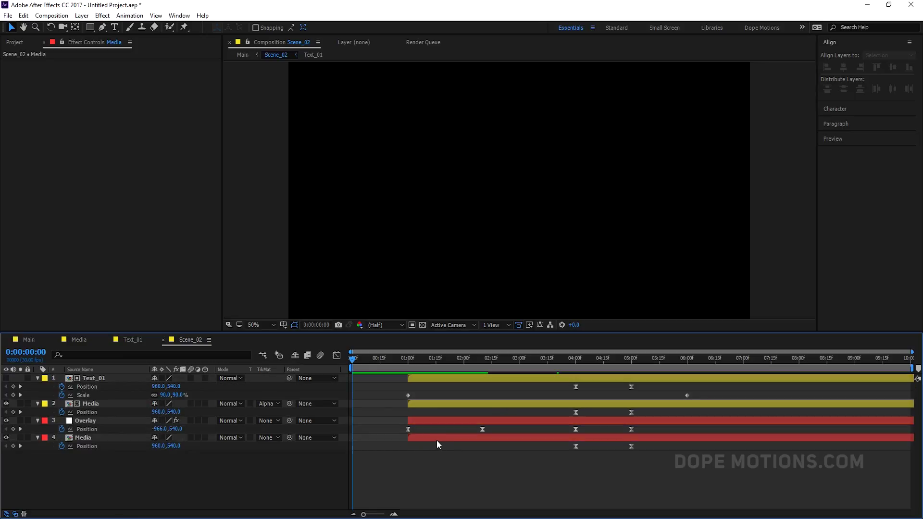
drag(414, 437, 359, 439)
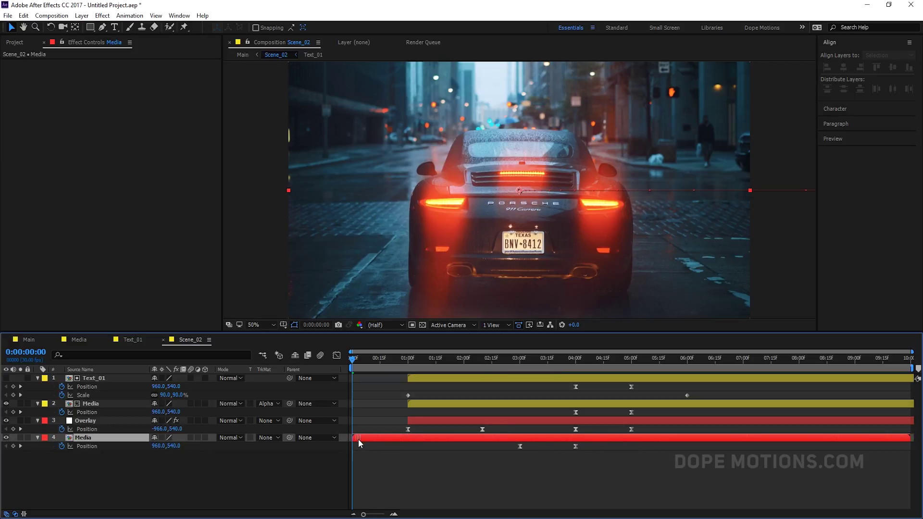
drag(414, 405, 361, 408)
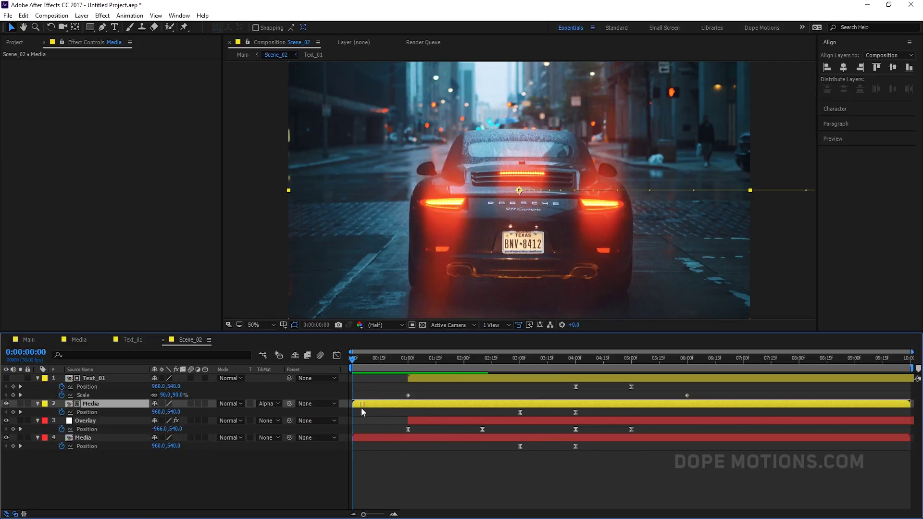
Move the Position keyframes of both Media layers to 0:00:04:00 and 0:00:05:00, in line with the other layers
drag(500, 411, 585, 410)
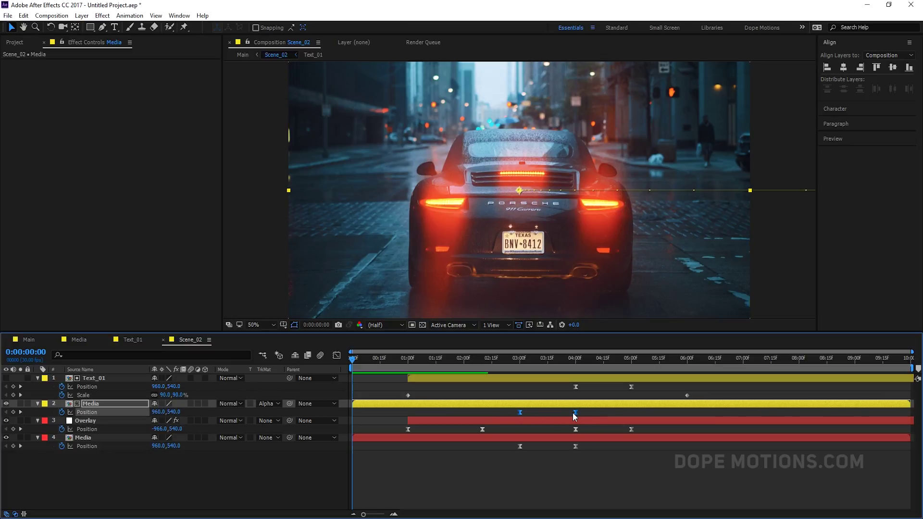
click(584, 413)
drag(512, 412, 630, 414)
drag(500, 460, 631, 446)
click(375, 365)
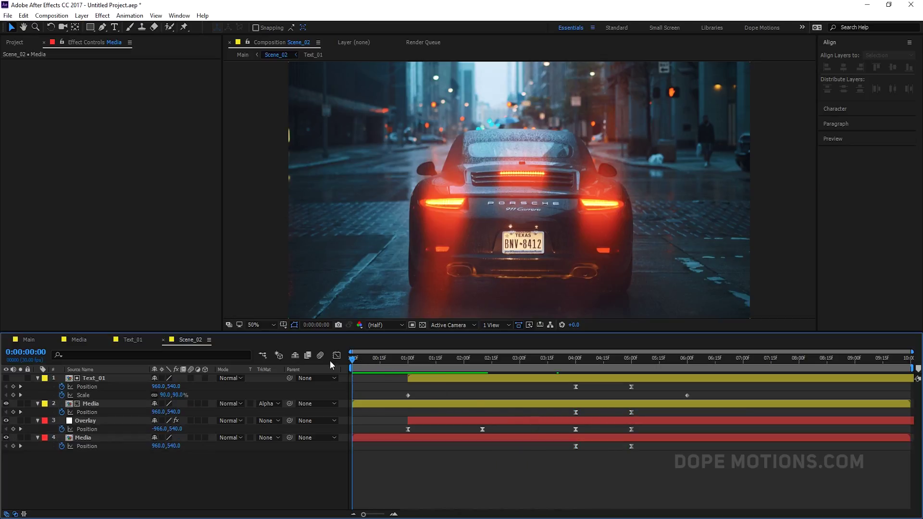
Review the Scene_02 portion of Main up to 0:00:05:19 and inspect its nested Media and Text_01 compositions
click(46, 338)
drag(528, 366, 667, 387)
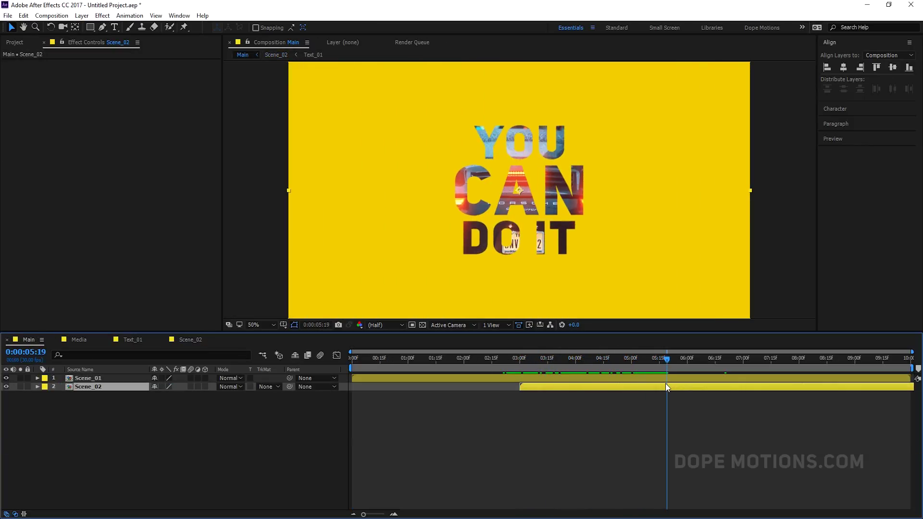
click(76, 340)
click(32, 342)
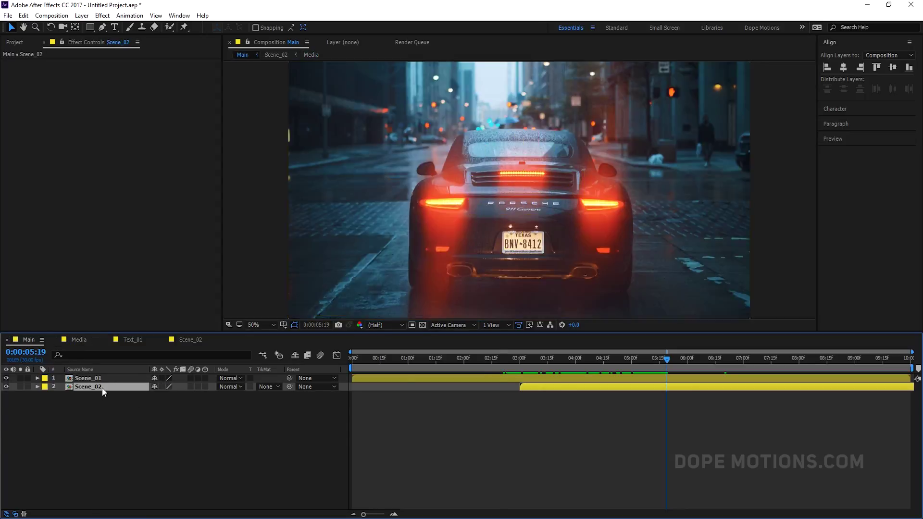
double_click(102, 387)
double_click(96, 380)
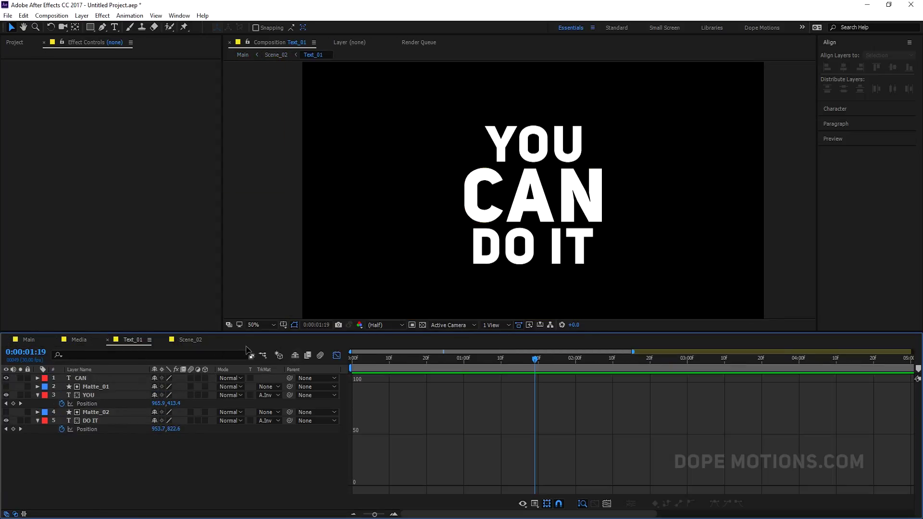
click(27, 341)
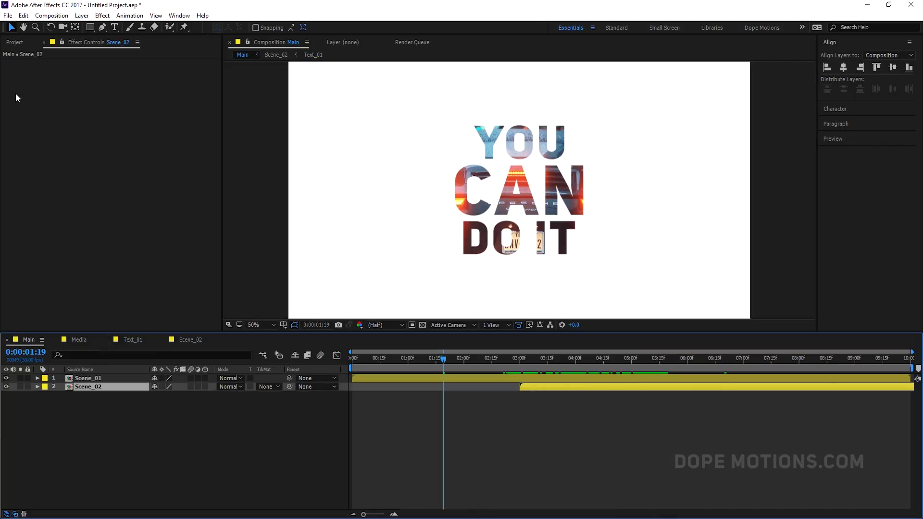
Duplicate the Text_01 composition as Text_02, replace the Text_01 layer in Scene_02 with it and collapse the remaining layers
click(14, 42)
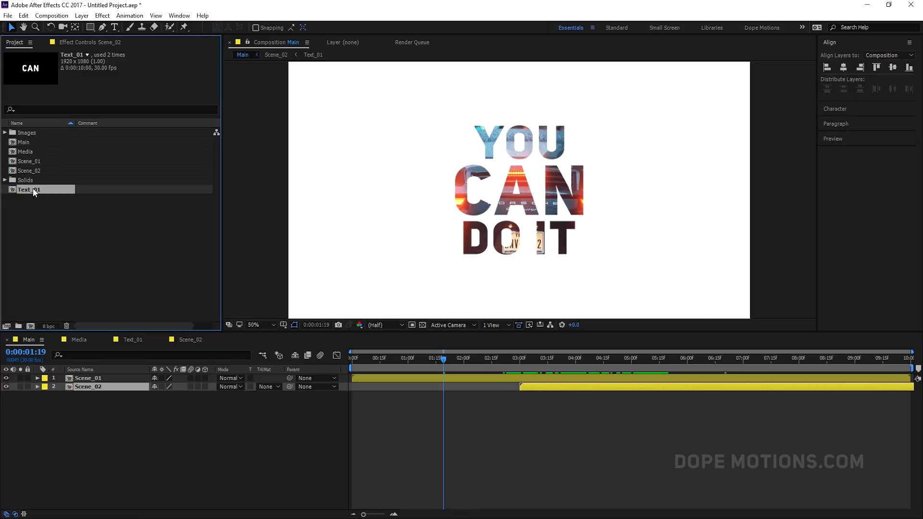
key(ctrl+d)
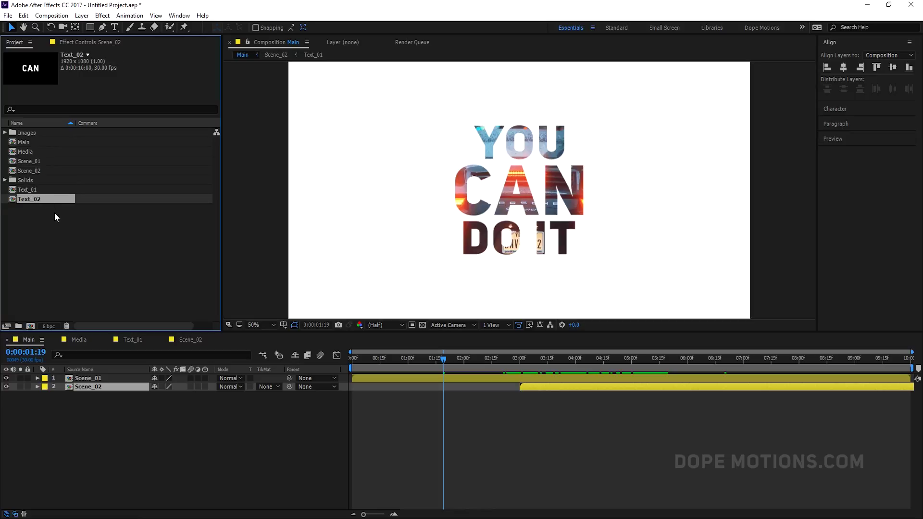
double_click(84, 389)
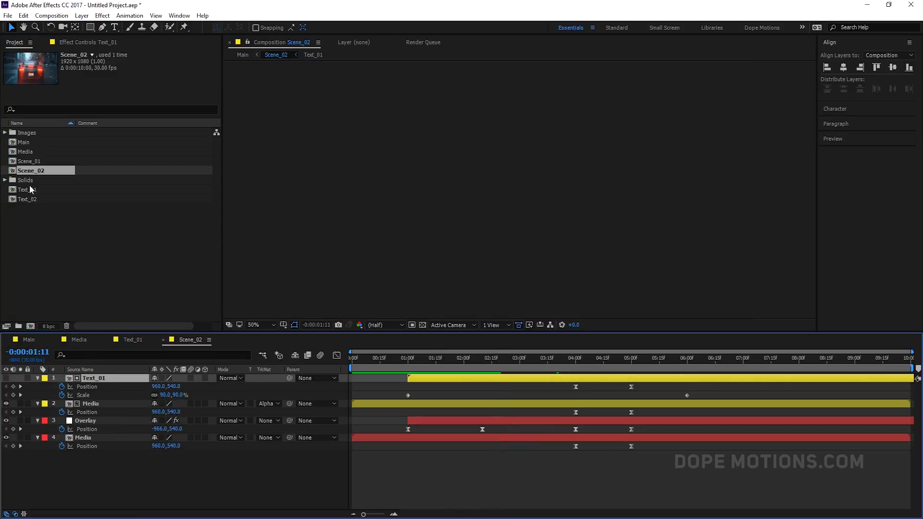
drag(34, 170, 101, 383)
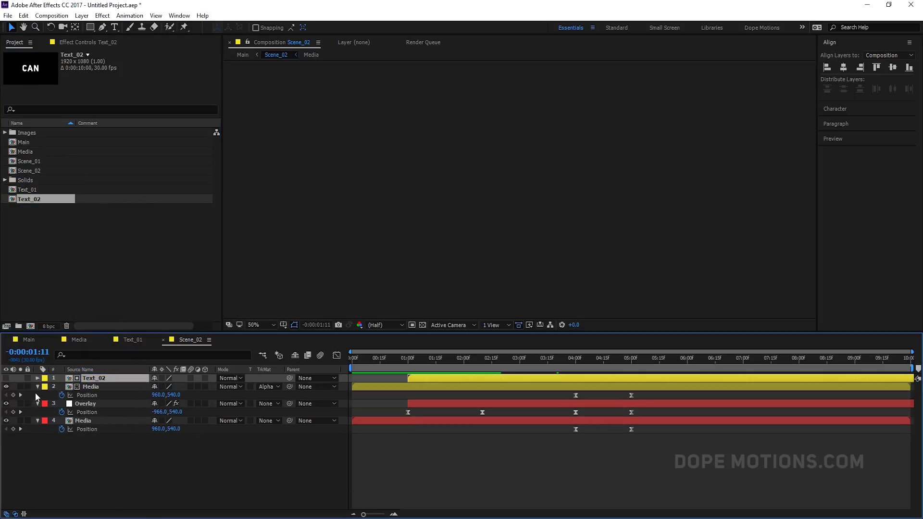
click(38, 388)
click(38, 396)
click(38, 404)
Rename the Media composition as Media_01 and duplicate it as Media_02
click(40, 151)
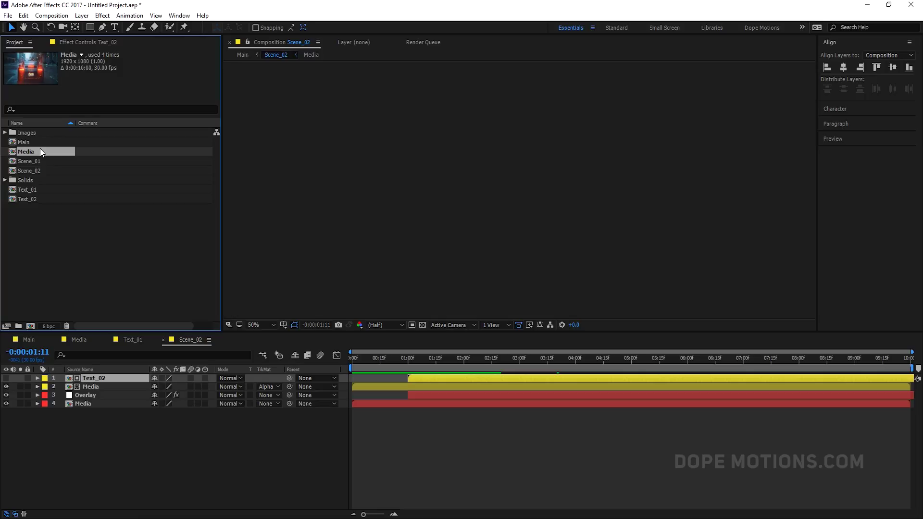
key(Return)
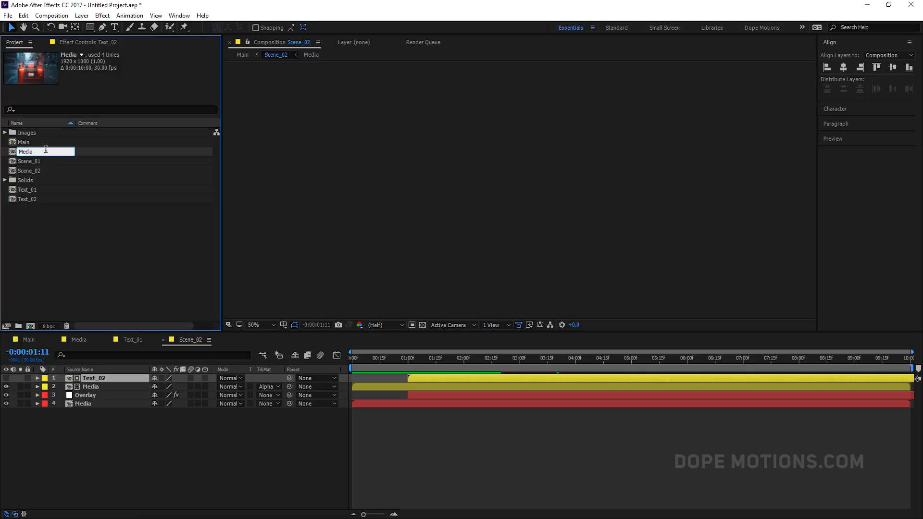
text(_01)
click(34, 220)
click(37, 148)
key(ctrl+d)
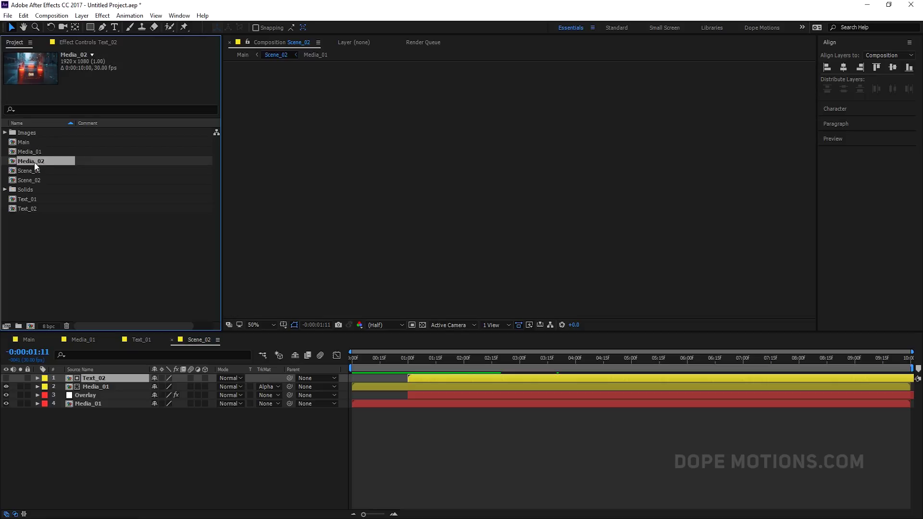
Replace the matted Media_01 layer below Text_02 in Scene_02 with Media_02 and scrub to 0:00:01:26
click(105, 386)
drag(27, 159, 100, 387)
click(212, 444)
drag(417, 366, 456, 360)
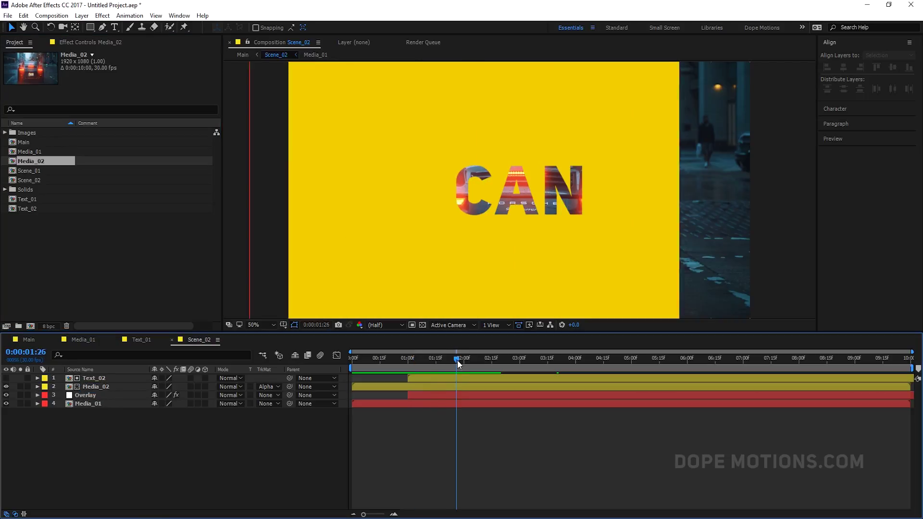
Open the Media_02 composition and delete its photo layer
click(106, 390)
double_click(107, 388)
click(113, 379)
key(Delete)
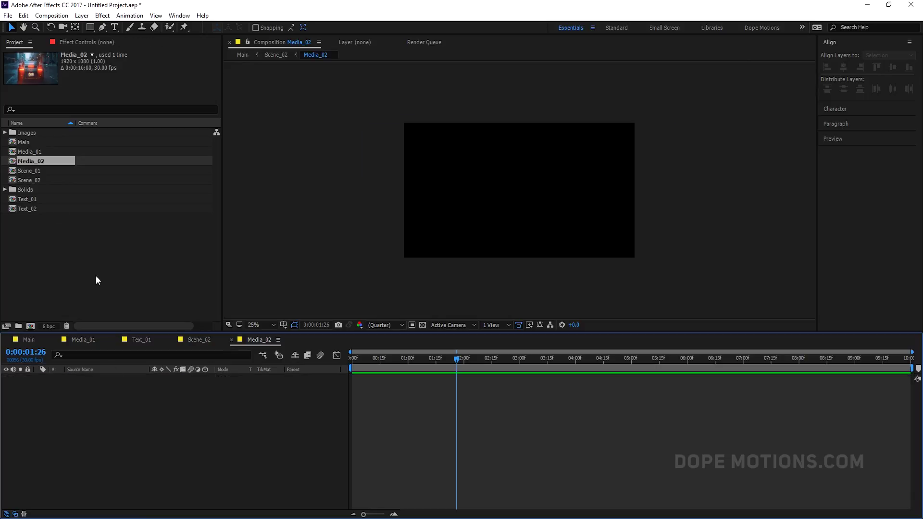
Add the pexels-photo-313782.jpeg image from the Images folder to Media_02 and check it in Main at 0:00:04:02
click(4, 133)
click(40, 152)
drag(40, 161, 75, 390)
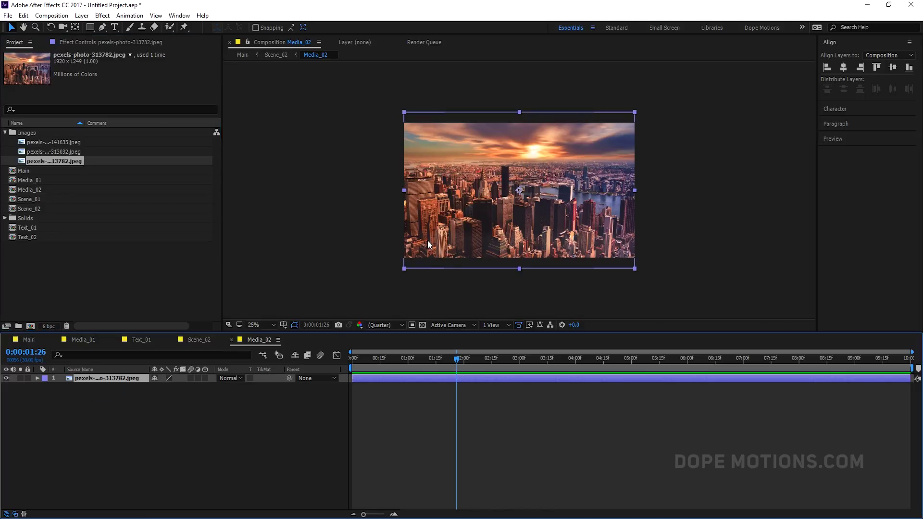
click(29, 340)
drag(511, 364, 580, 384)
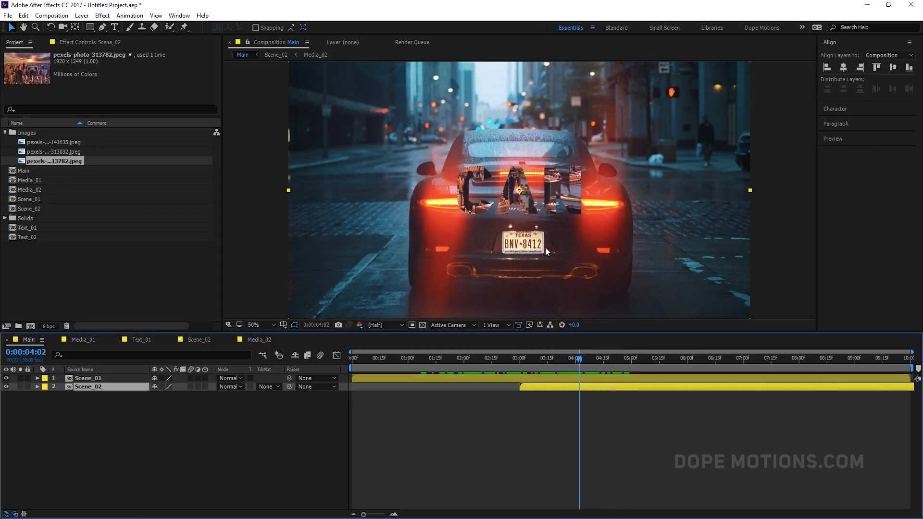
Replace the background Media_01 layer below the Overlay in Scene_02 with the Media_02 composition
double_click(92, 385)
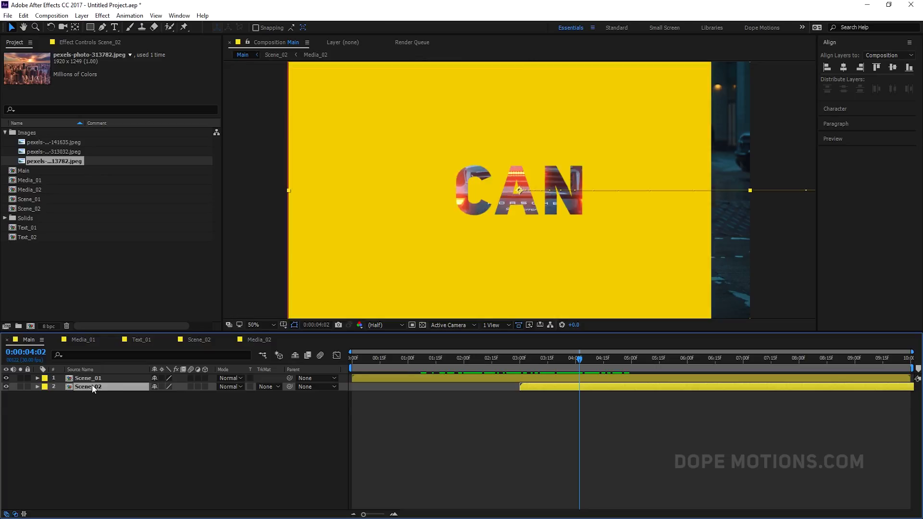
click(90, 435)
click(98, 407)
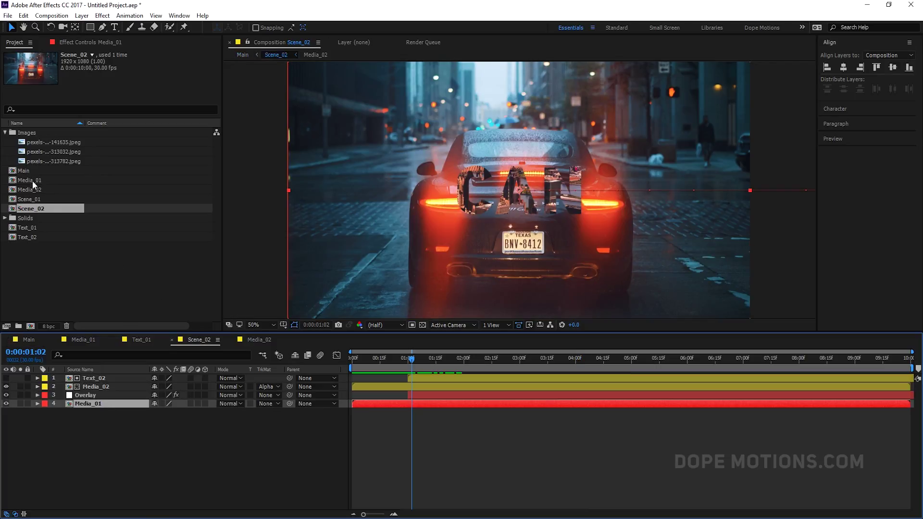
drag(35, 189, 100, 402)
Review the transition between the two scenes in the Main composition, scrubbing up to 0:00:05:24 and ending at 0:00:05:12
click(20, 338)
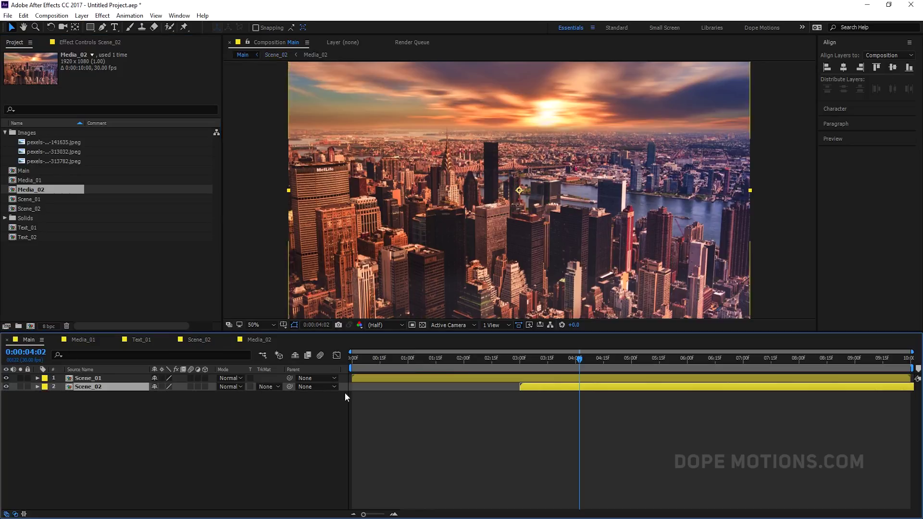
drag(536, 356, 676, 380)
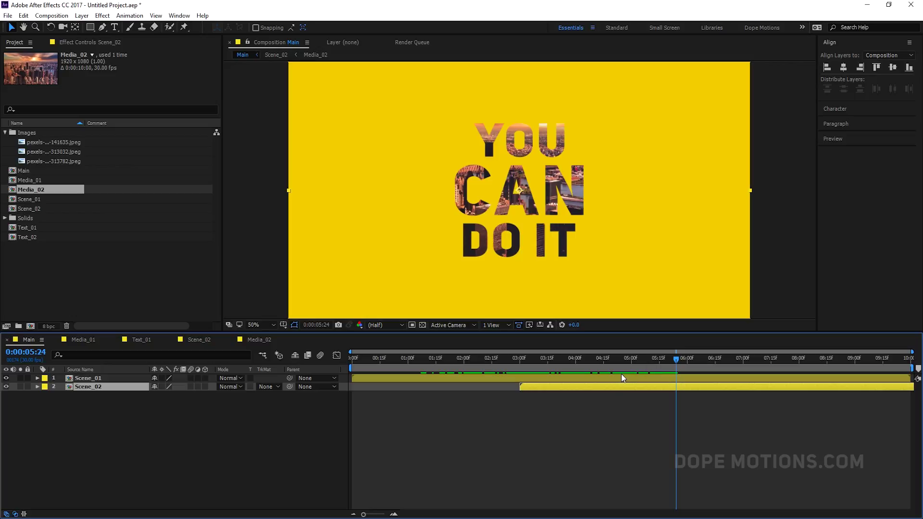
drag(518, 366, 611, 373)
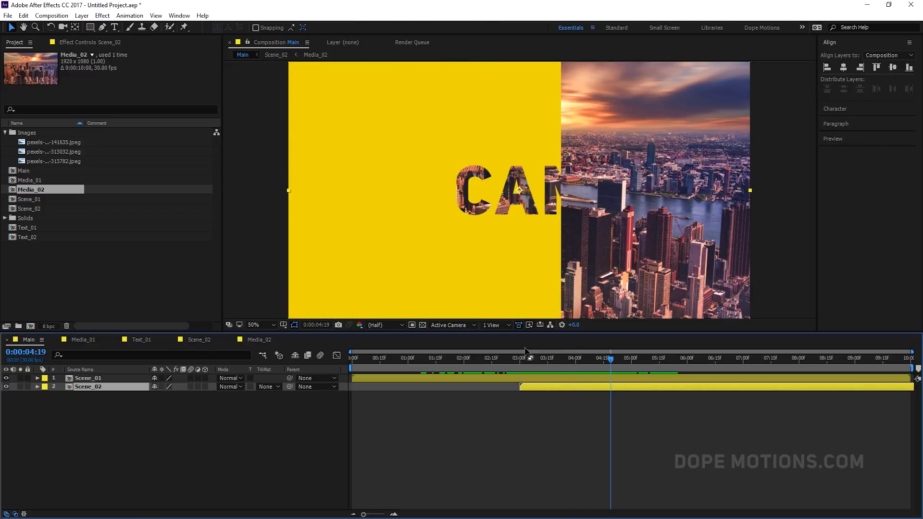
drag(524, 360, 653, 373)
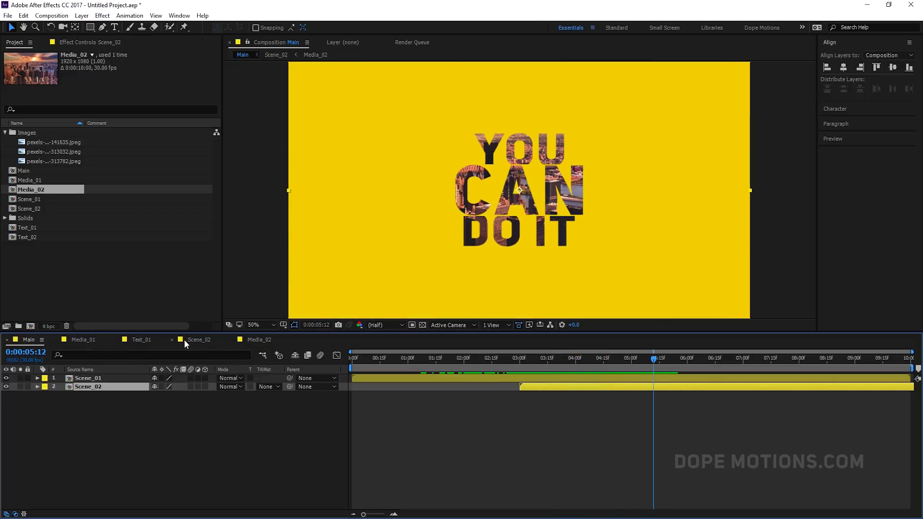
Open the Text_02 composition from Scene_02 and delete all of its text and matte layers
click(84, 339)
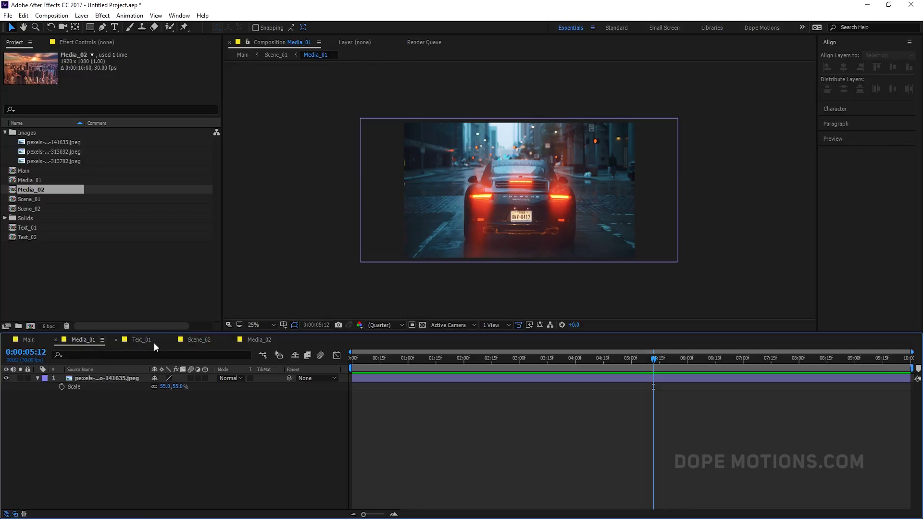
click(211, 338)
double_click(99, 379)
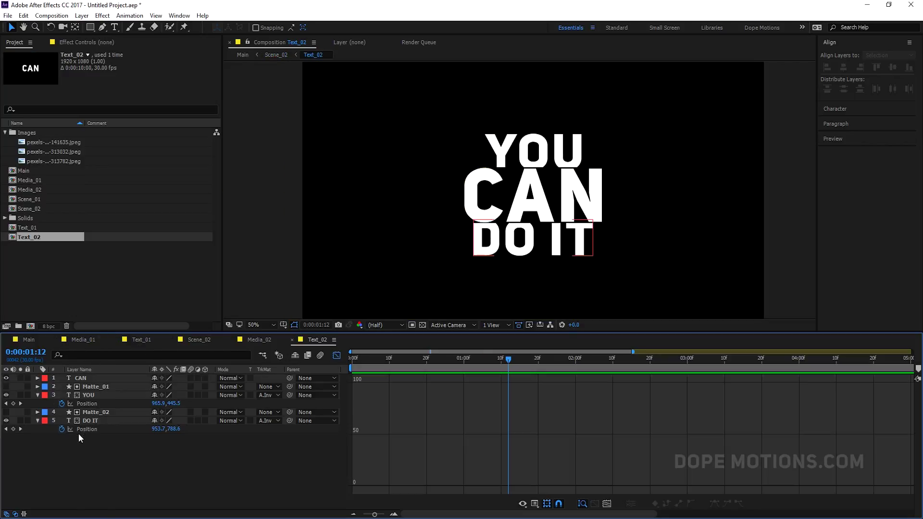
drag(80, 429, 105, 377)
key(shift+F3)
key(Delete)
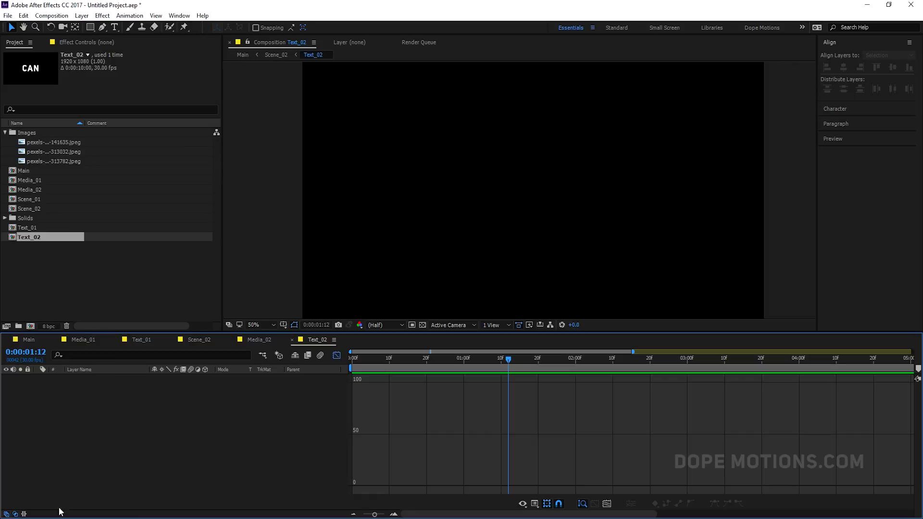
Import Adidas.png into the project, place it in Text_02 and scale it to 12%
drag(0, 269, 75, 271)
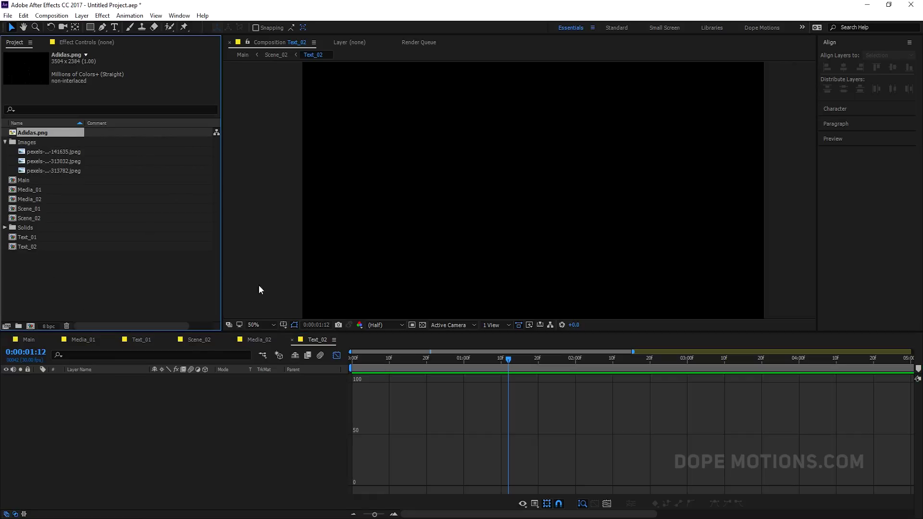
drag(25, 133, 100, 427)
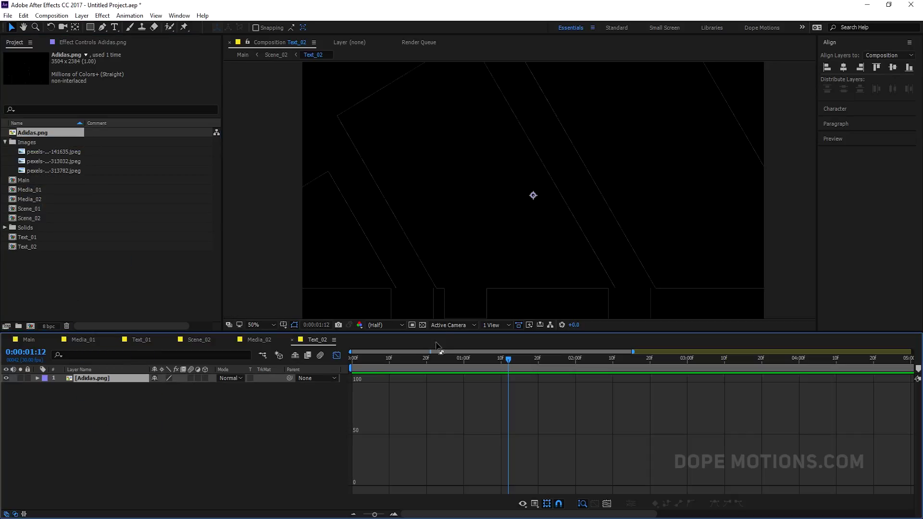
key(s)
drag(183, 392, 159, 401)
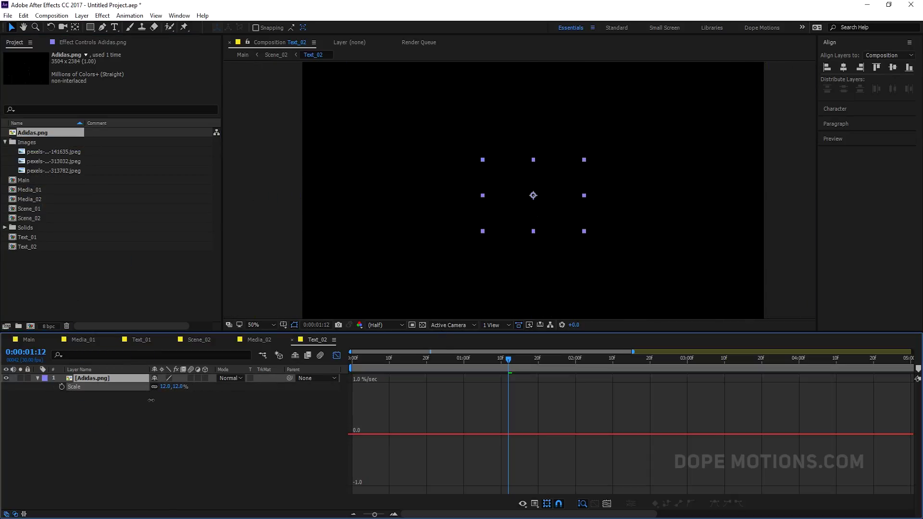
Apply a Fill effect to the Adidas.png layer and set its color to white, FFFFFF
click(108, 381)
key(ctrl+space)
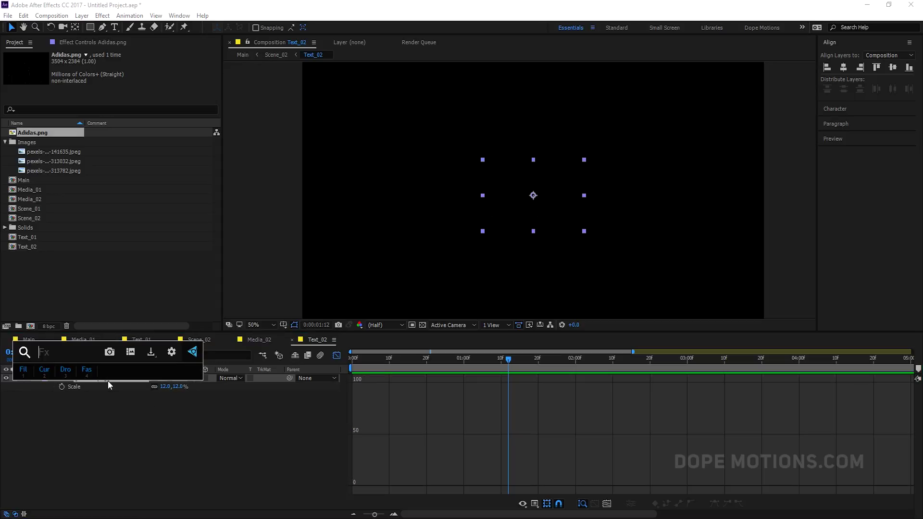
key(1)
click(124, 89)
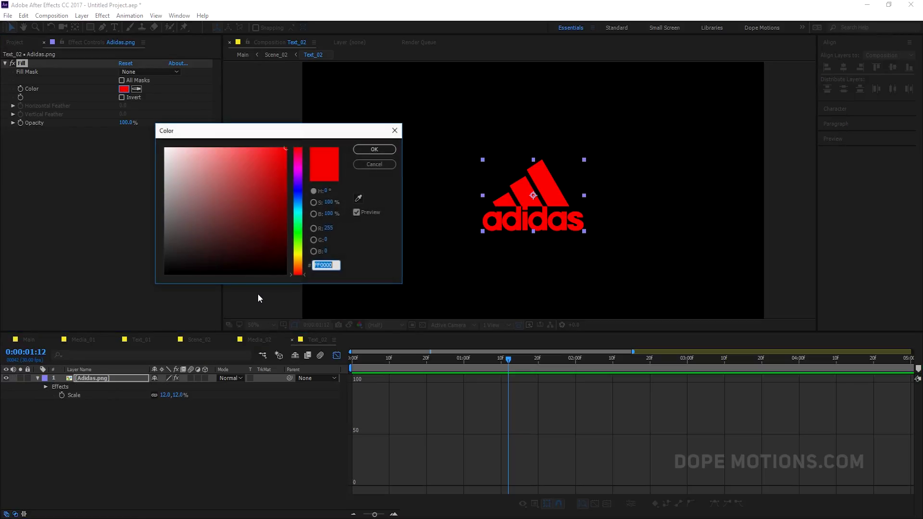
text(ffffff)
click(375, 150)
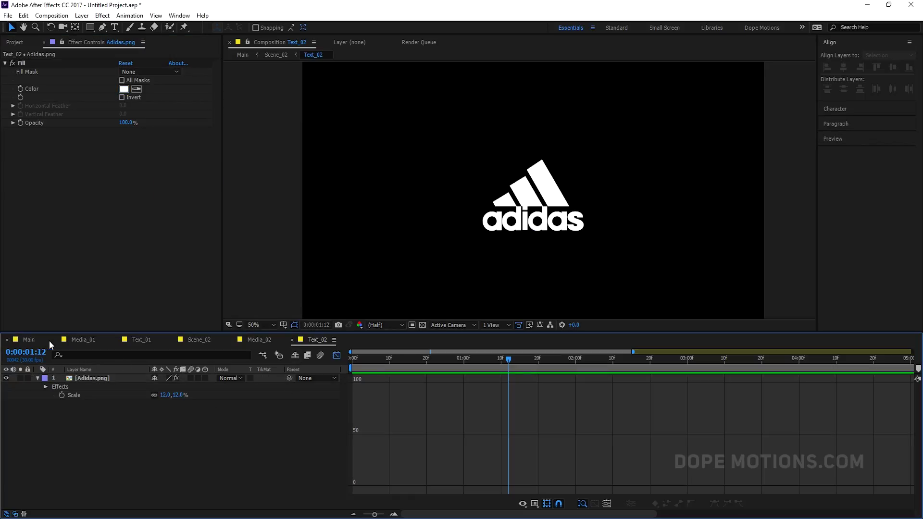
Preview the logo reveal of Scene_02 in the Main composition, scrubbing through to 0:00:05:25
click(31, 341)
drag(514, 357, 672, 379)
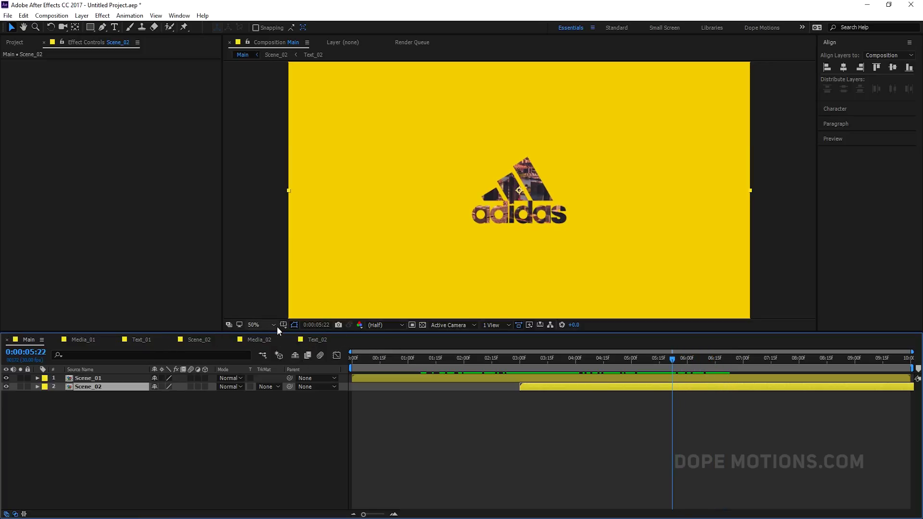
key(Page_Down)
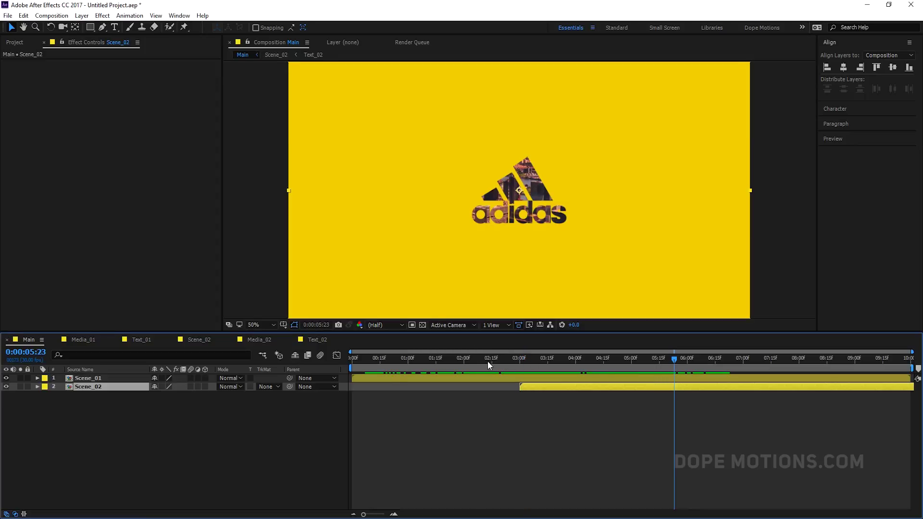
drag(466, 364, 678, 368)
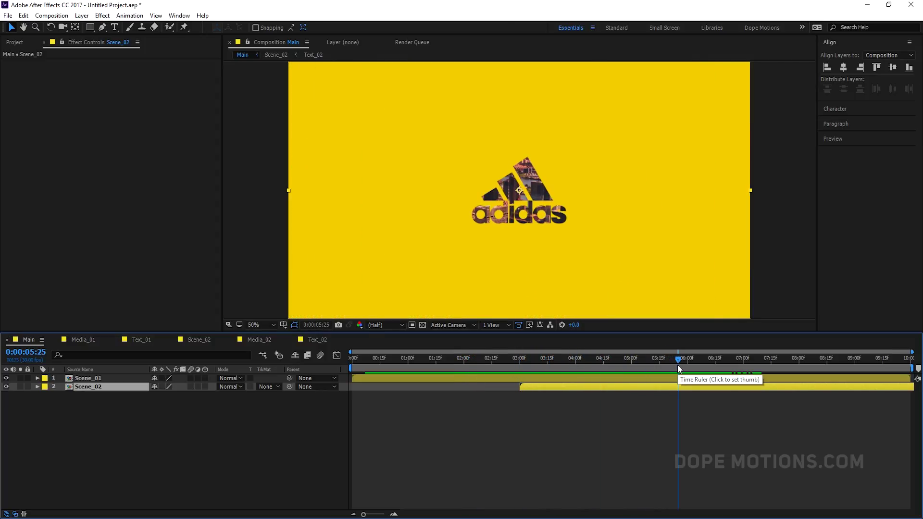